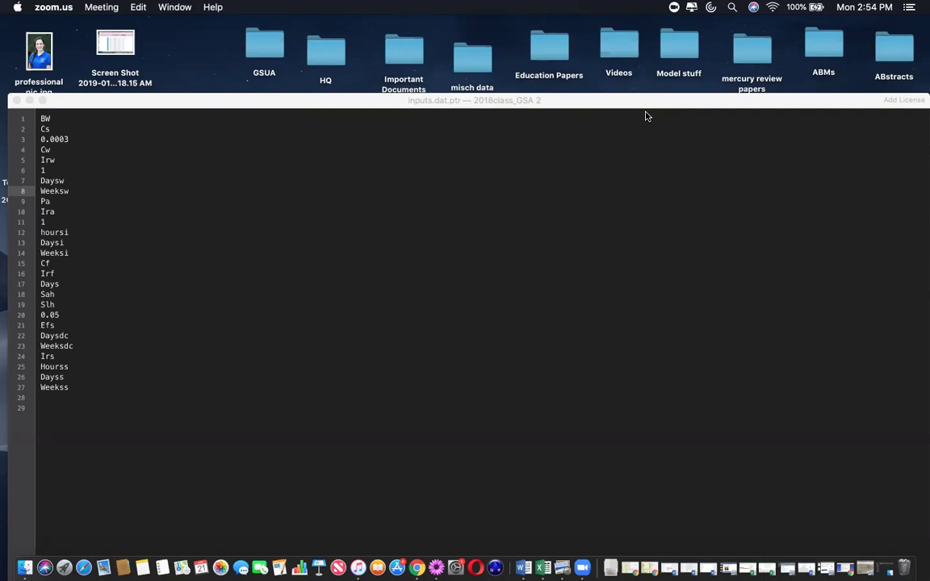
Search this Mac for simlab.exe in Finder.
left_click(257, 195)
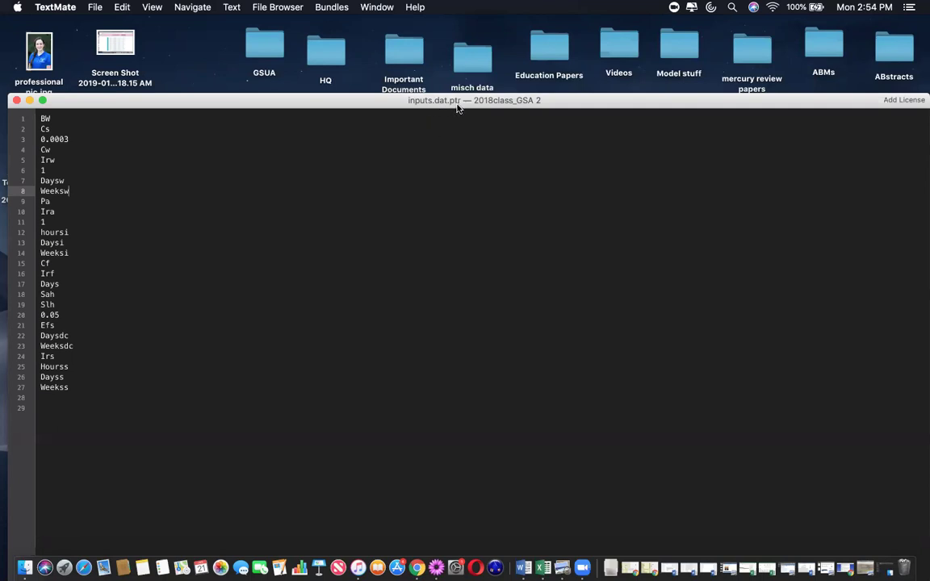
left_click(24, 567)
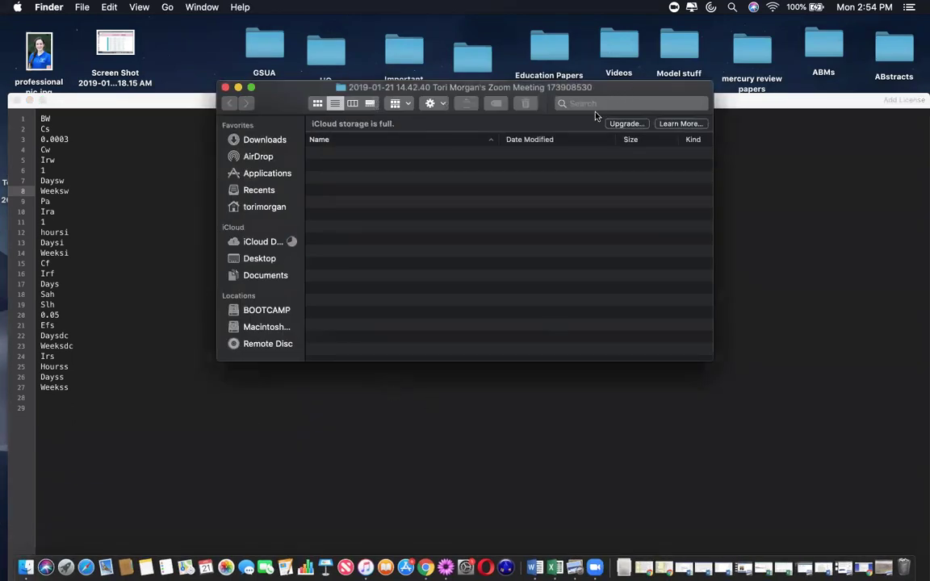
left_click(595, 104)
type("simlab.")
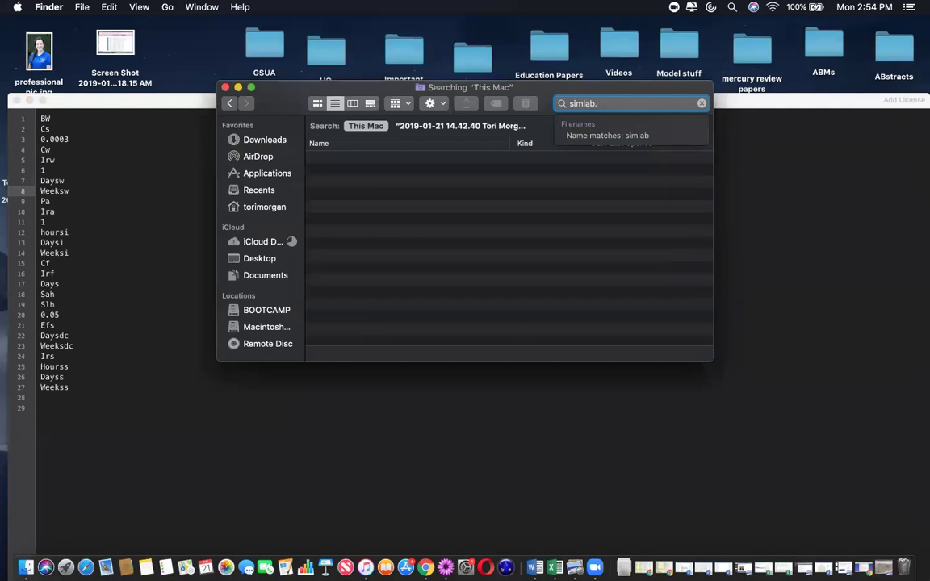
type("exe")
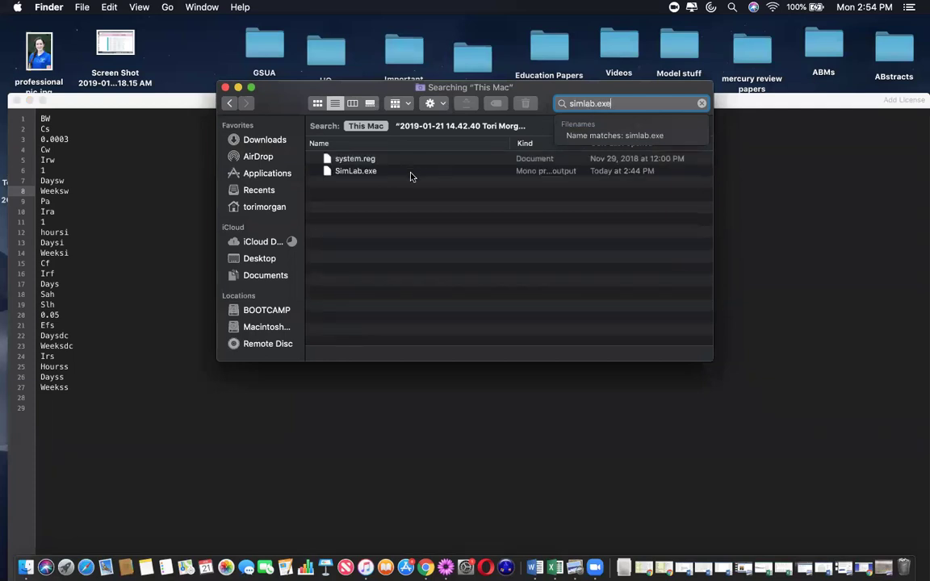
Open the found SimLab.exe file with Wine.
right_click(411, 175)
mouse_move(523, 190)
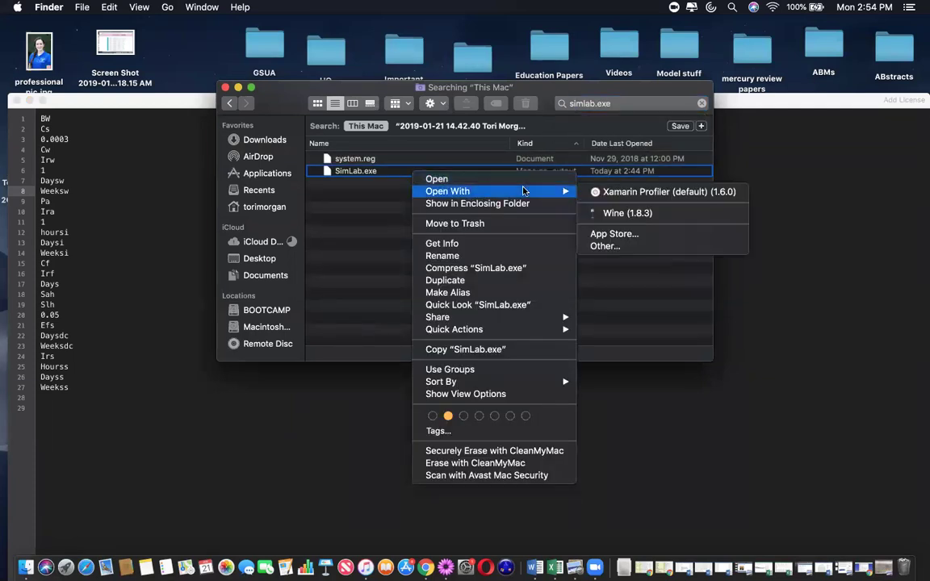
left_click(631, 215)
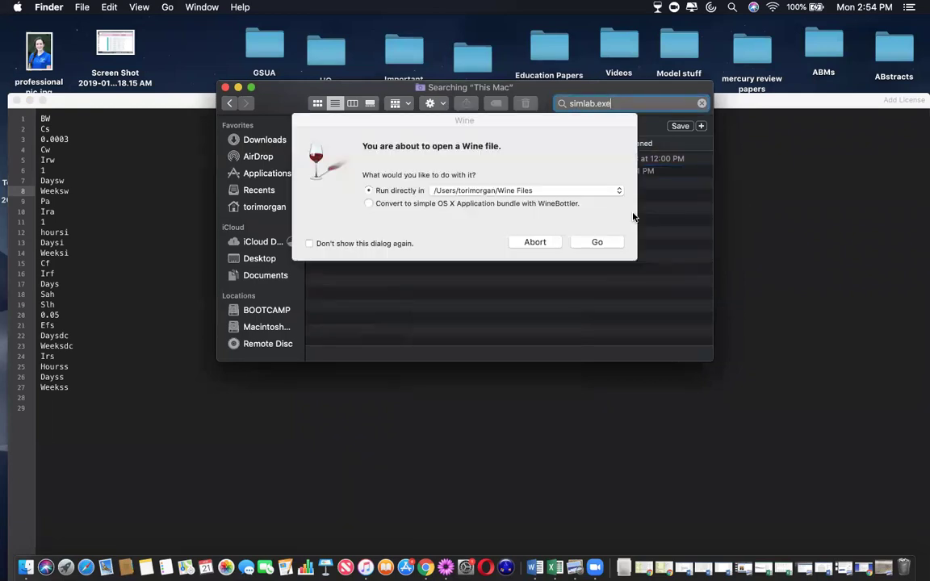
Run SimLab directly under Wine and close the Finder search window.
left_click(594, 242)
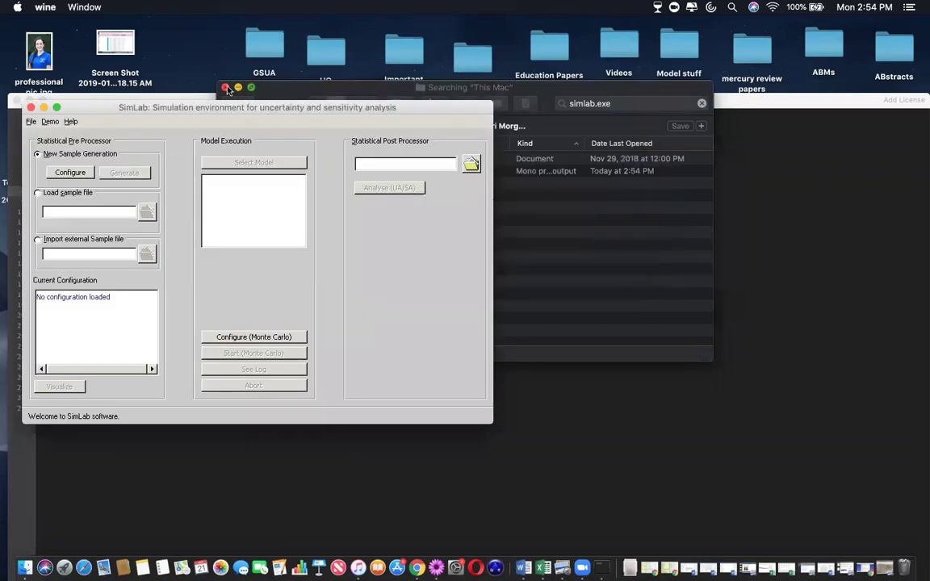
left_click(226, 88)
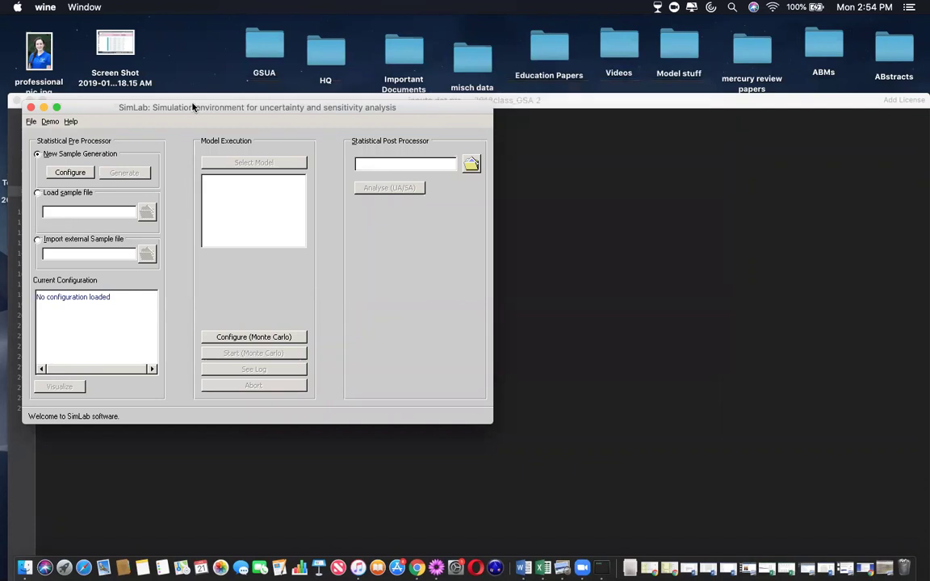
left_click_drag(192, 107, 462, 79)
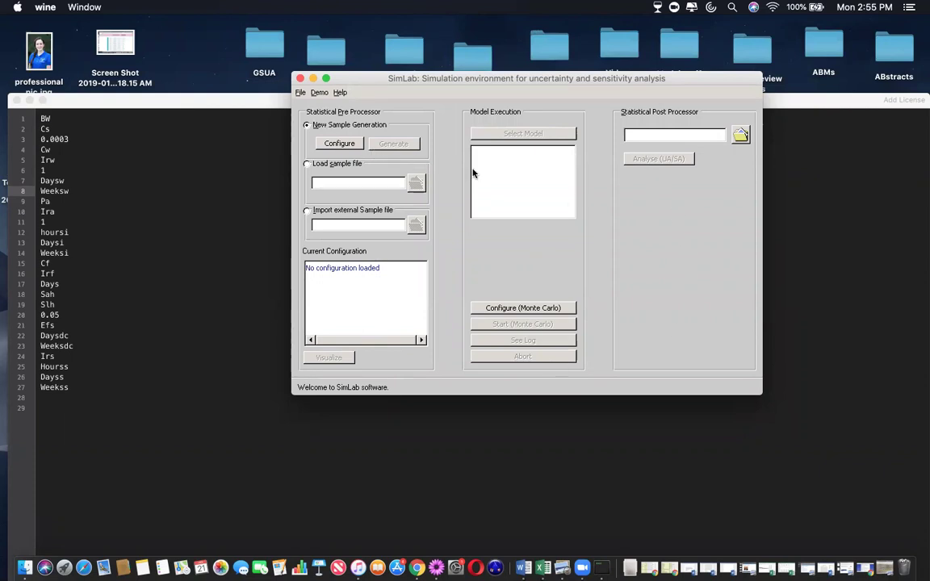
Start a new sample generation configuration with a new, empty input factor list.
left_click(308, 126)
left_click(344, 144)
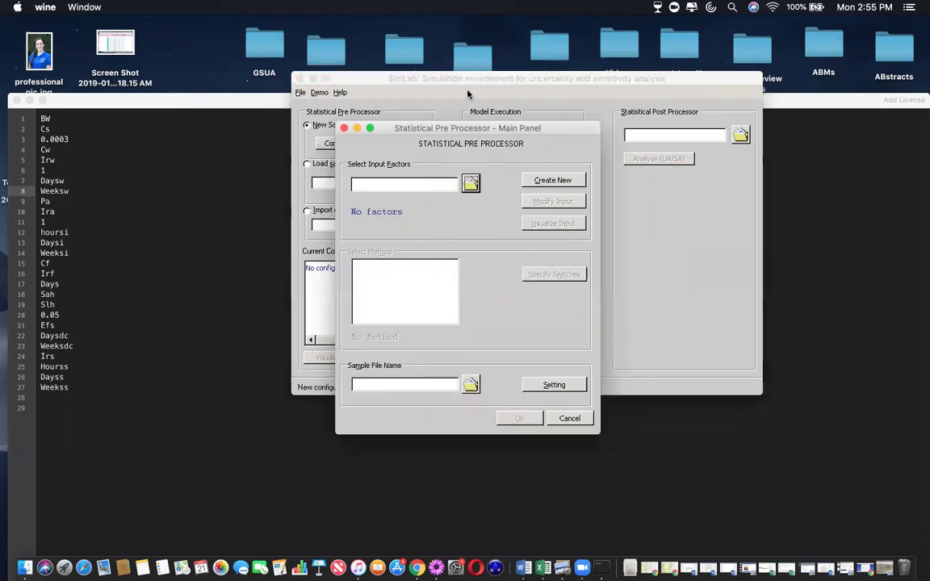
left_click_drag(419, 127, 511, 77)
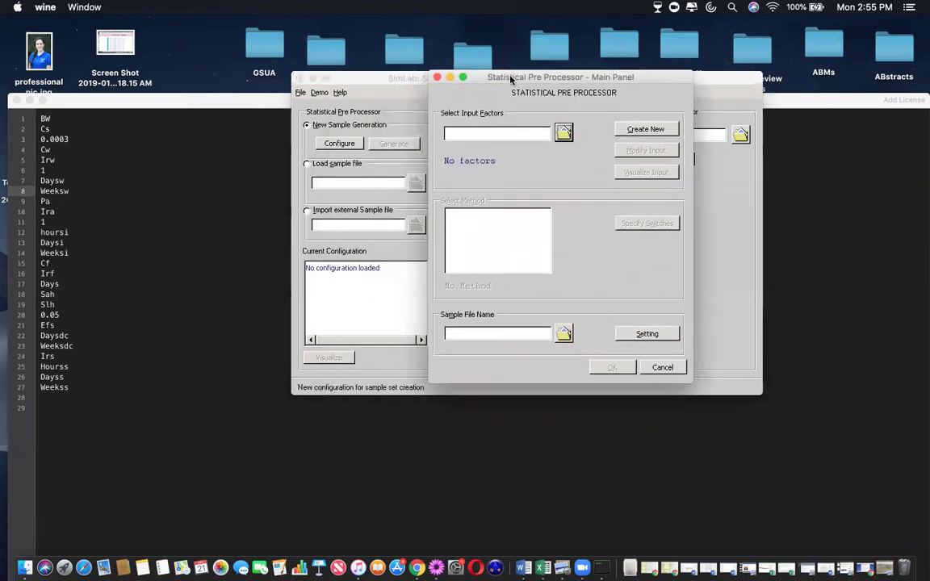
left_click(637, 130)
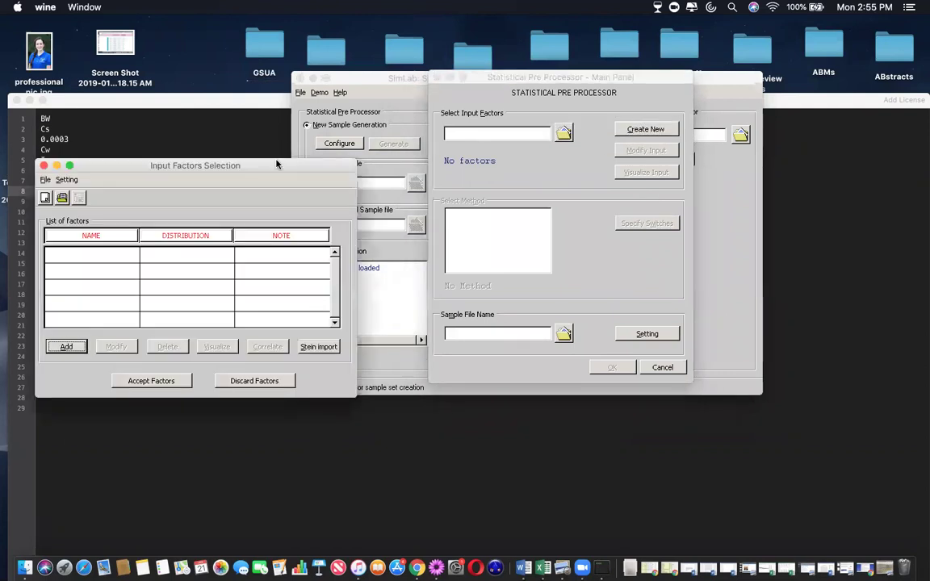
left_click_drag(306, 165, 621, 103)
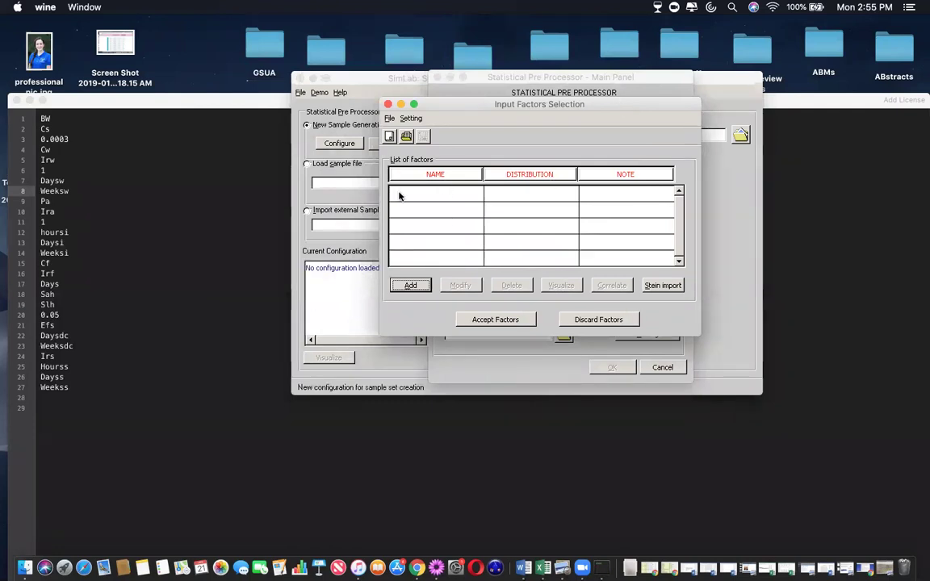
left_click(440, 193)
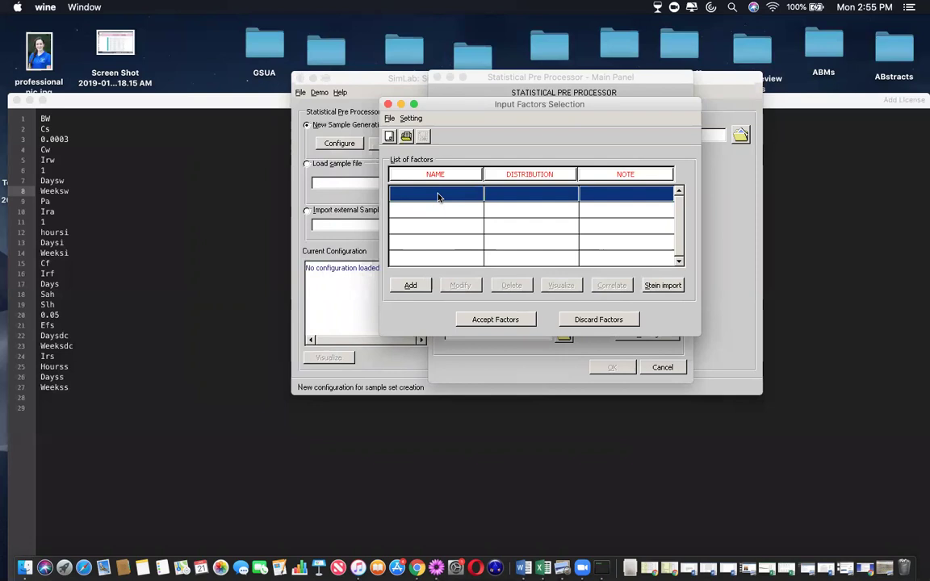
Define the first factor as BW with the note 'body weight of an individual'.
double_click(439, 197)
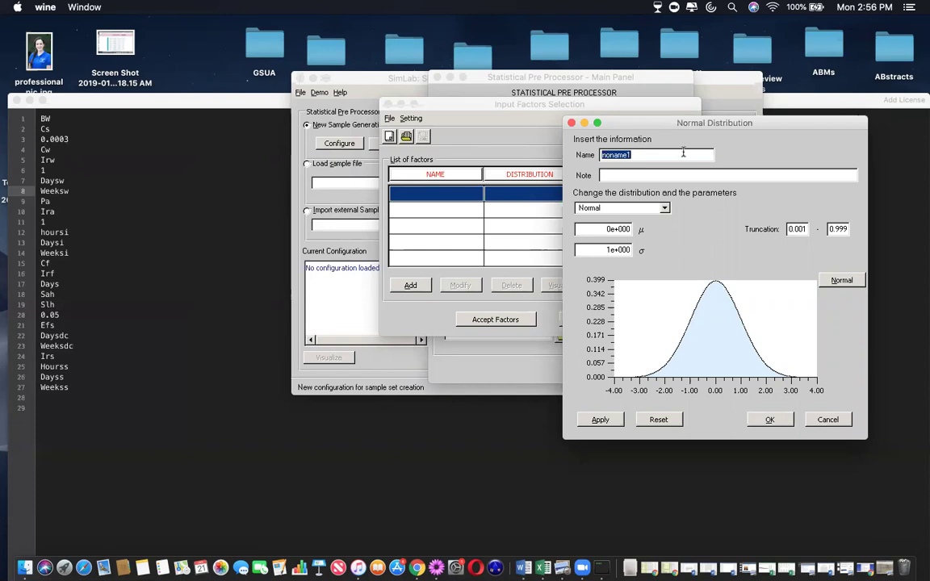
type("BW")
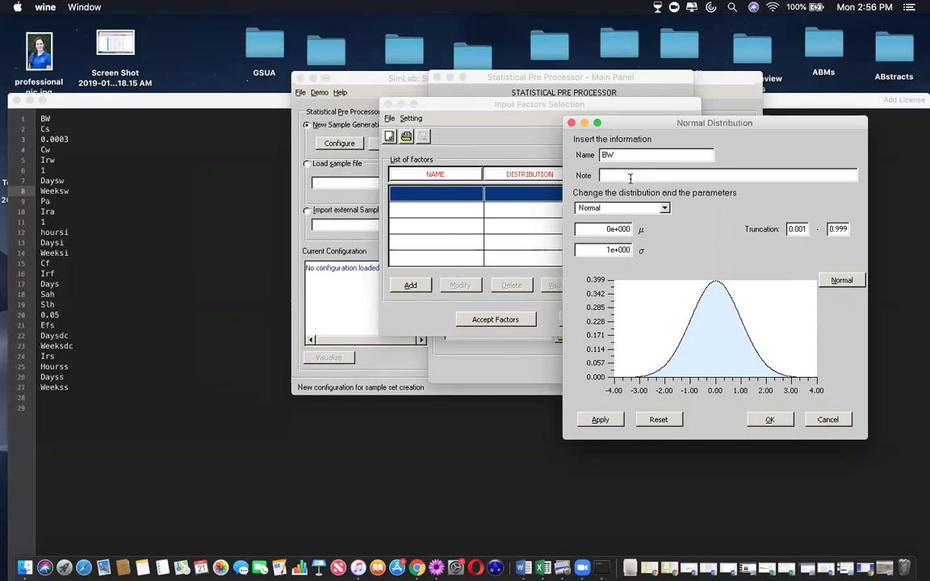
type("body weight of an individual")
left_click(664, 209)
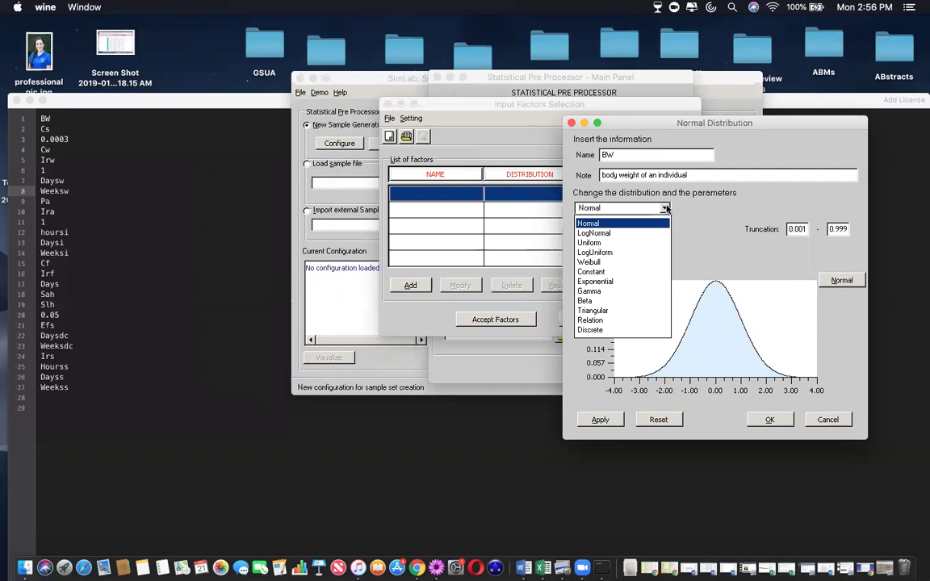
Switch BW to a Uniform distribution ranging from 4 to 9 and apply it.
left_click(601, 242)
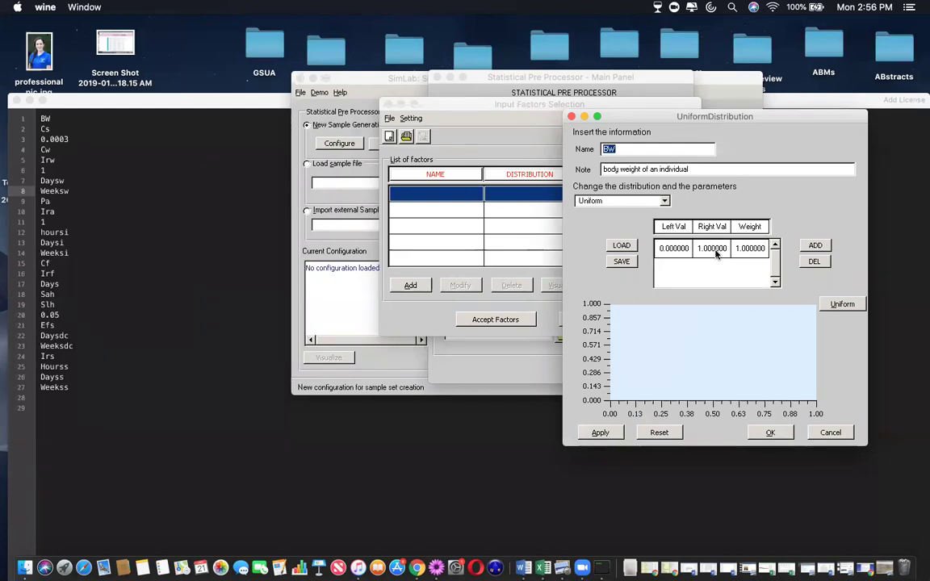
left_click(746, 250)
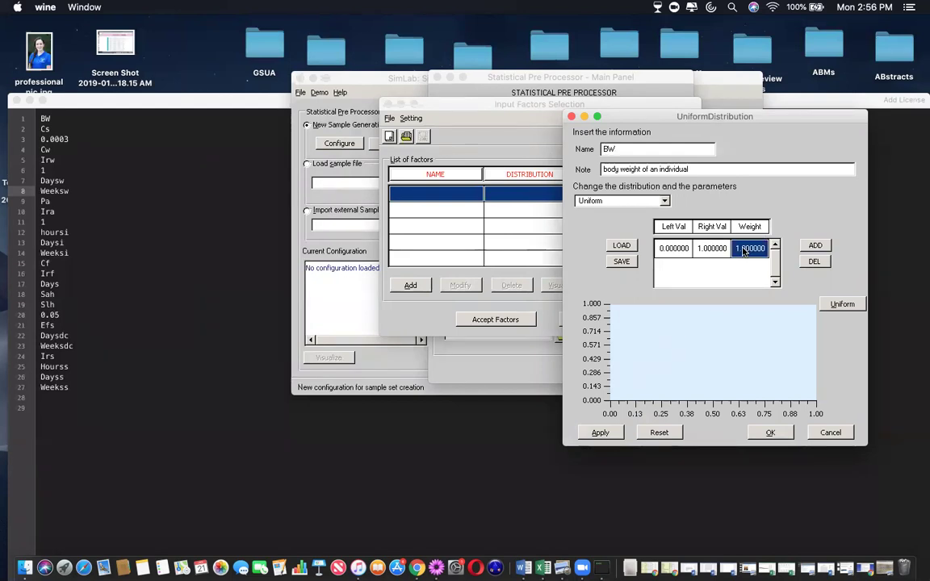
left_click(667, 249)
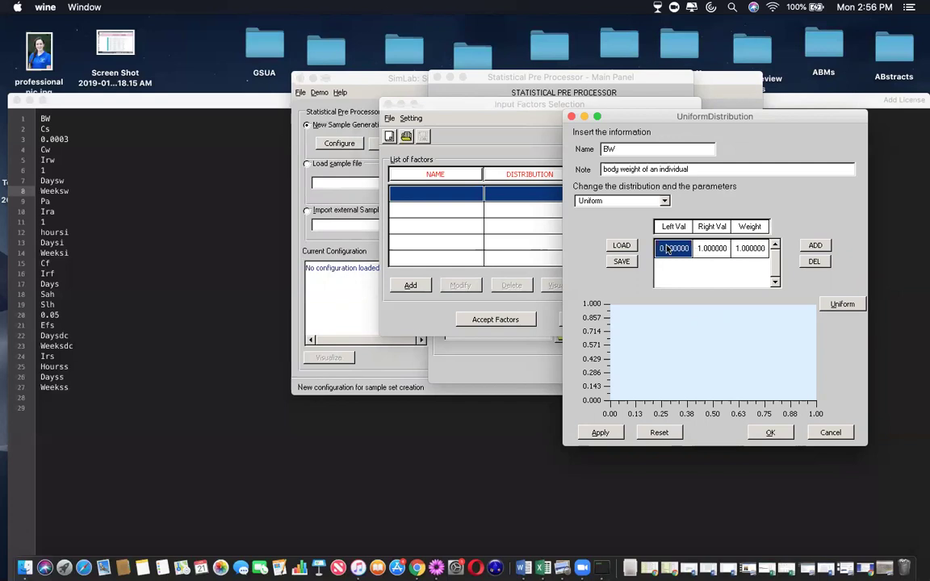
type("4")
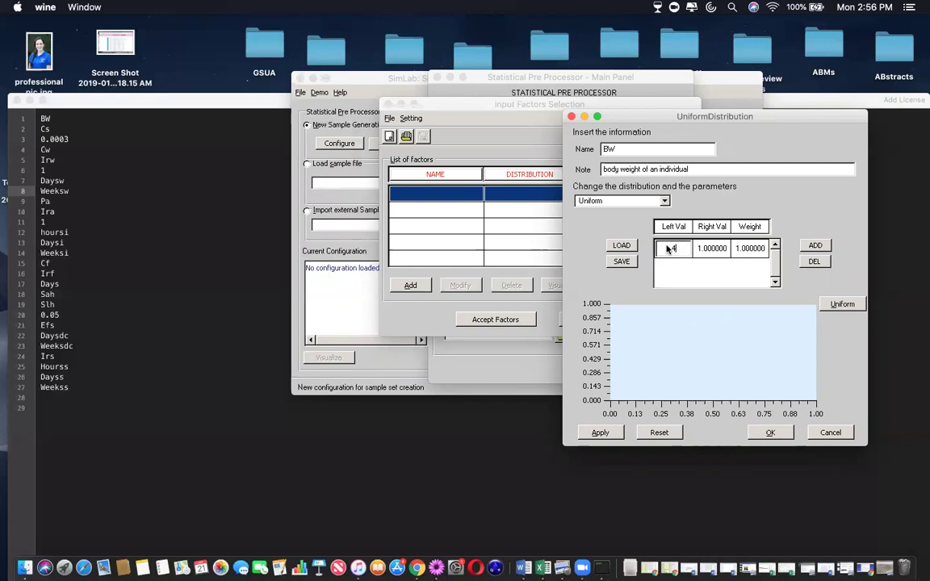
left_click(725, 249)
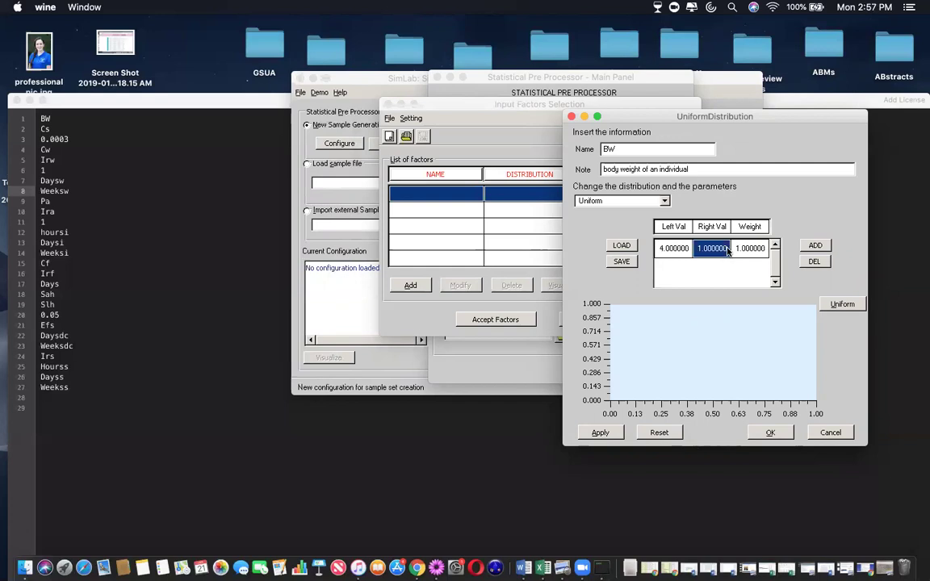
type("9")
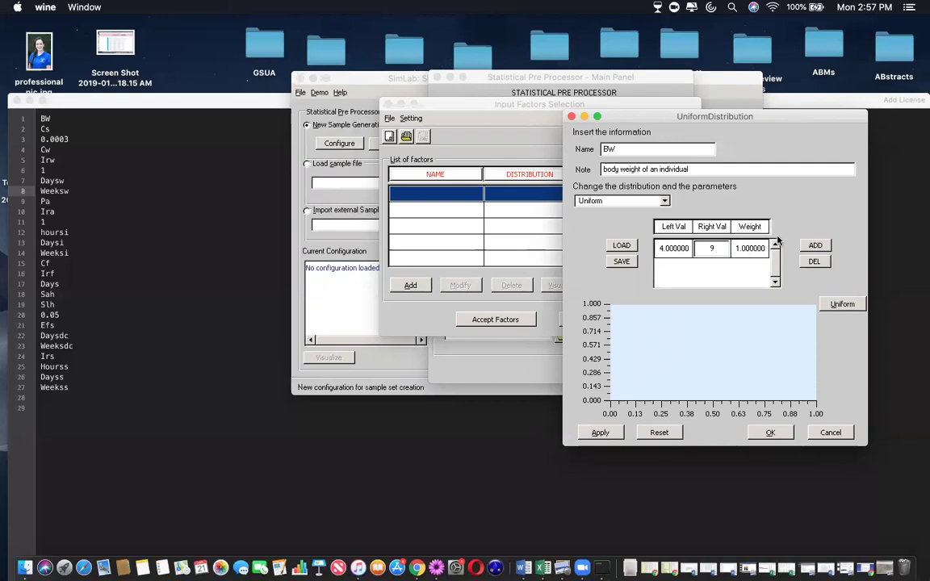
left_click(750, 249)
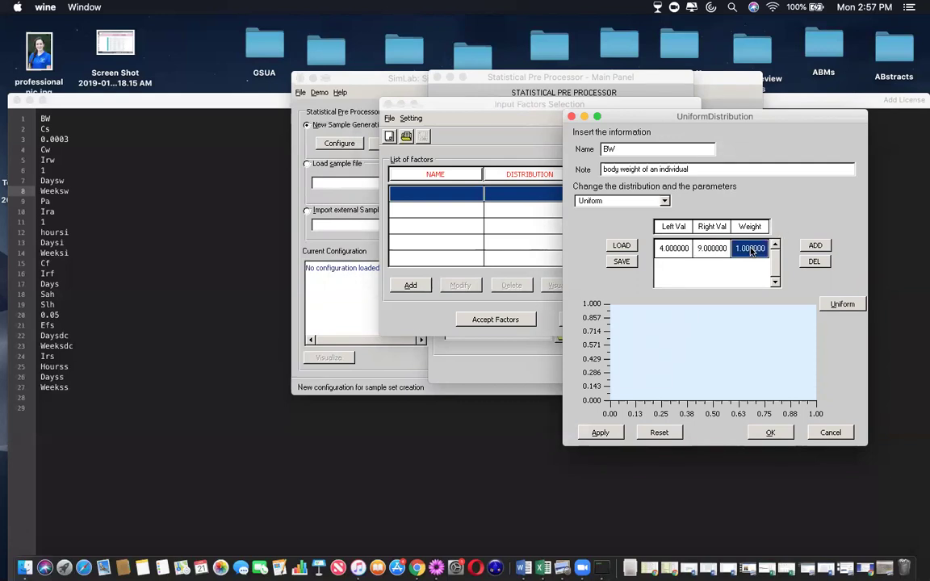
left_click(599, 434)
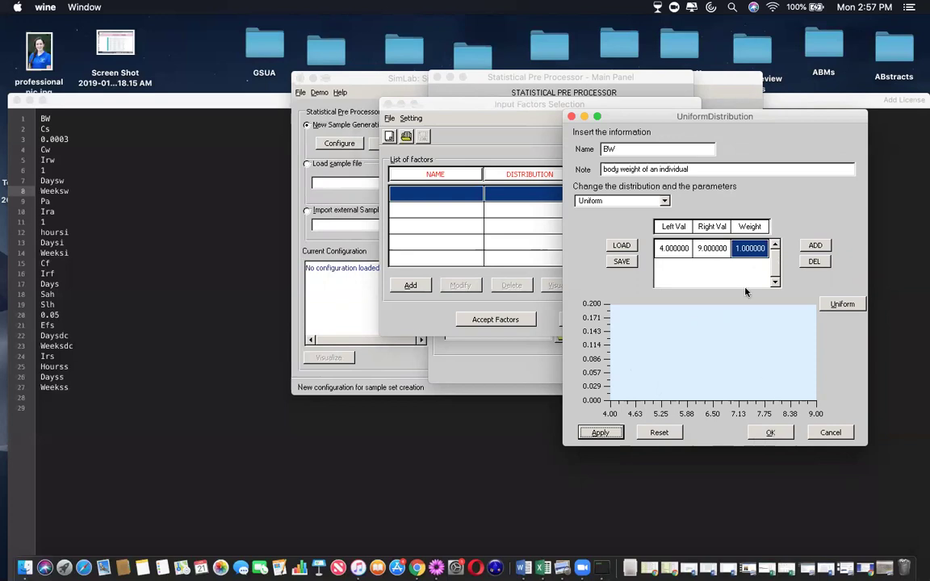
Try an upper bound of 6, restore it to 9, and add BW to the list.
left_click(710, 251)
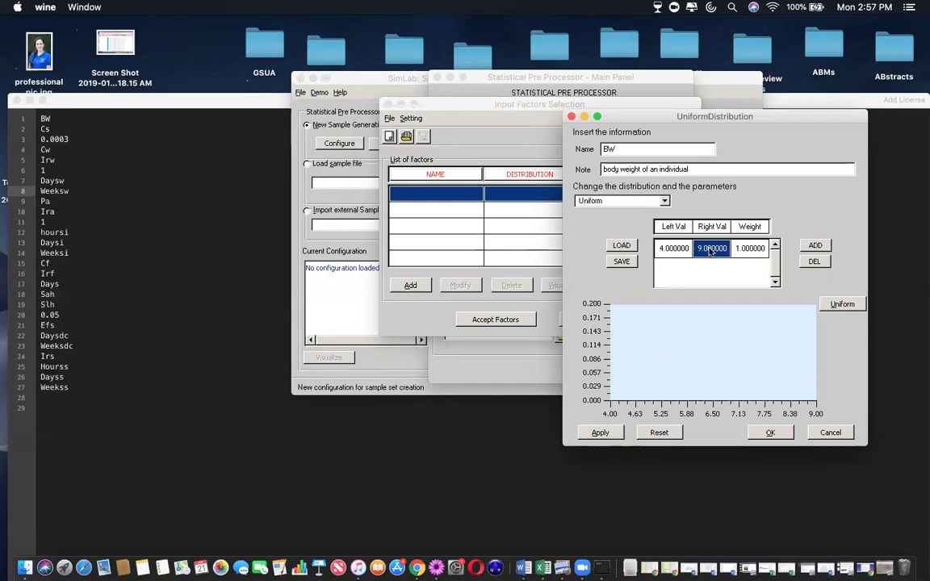
type("6")
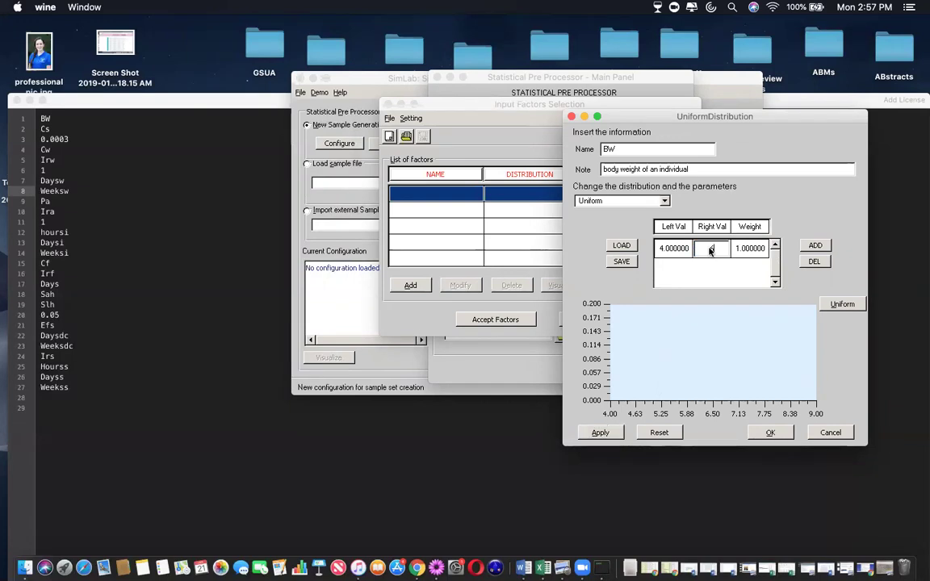
left_click(616, 431)
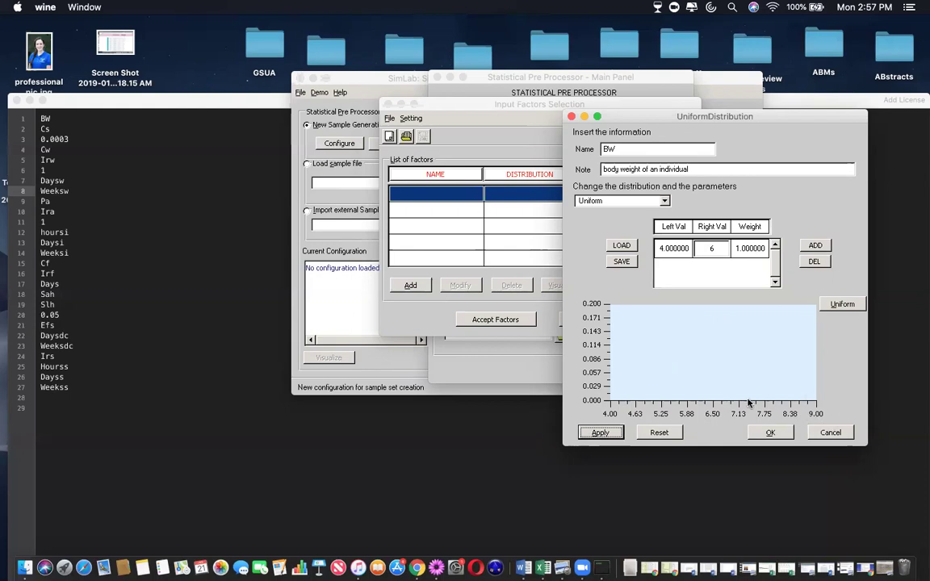
left_click(754, 251)
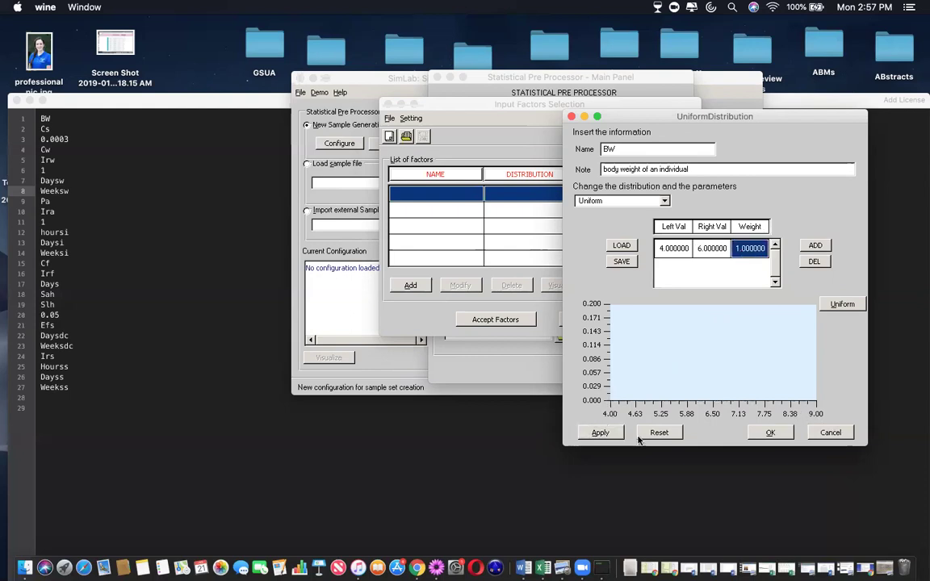
left_click(597, 433)
left_click(710, 251)
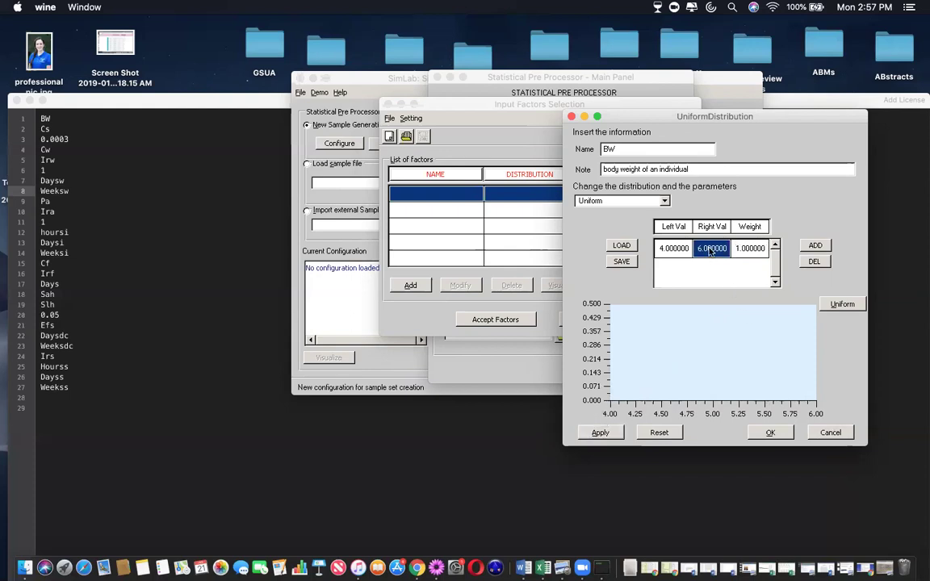
key("BackSpace")
type("9")
key("Tab")
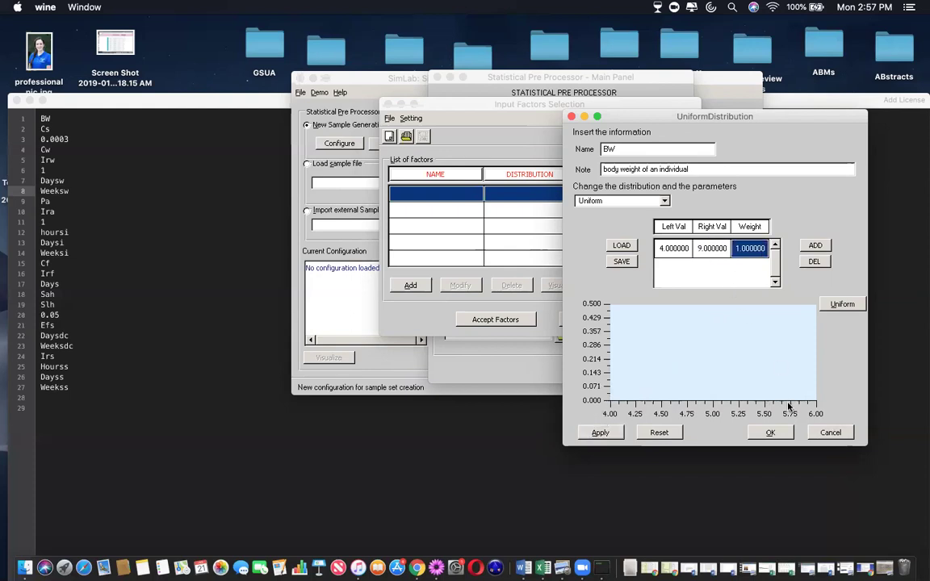
left_click(600, 433)
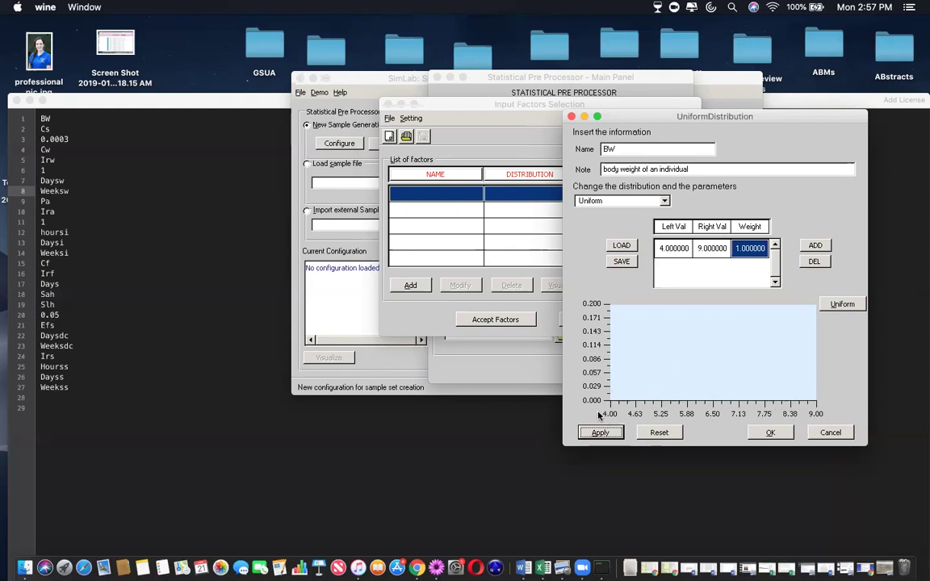
left_click(768, 434)
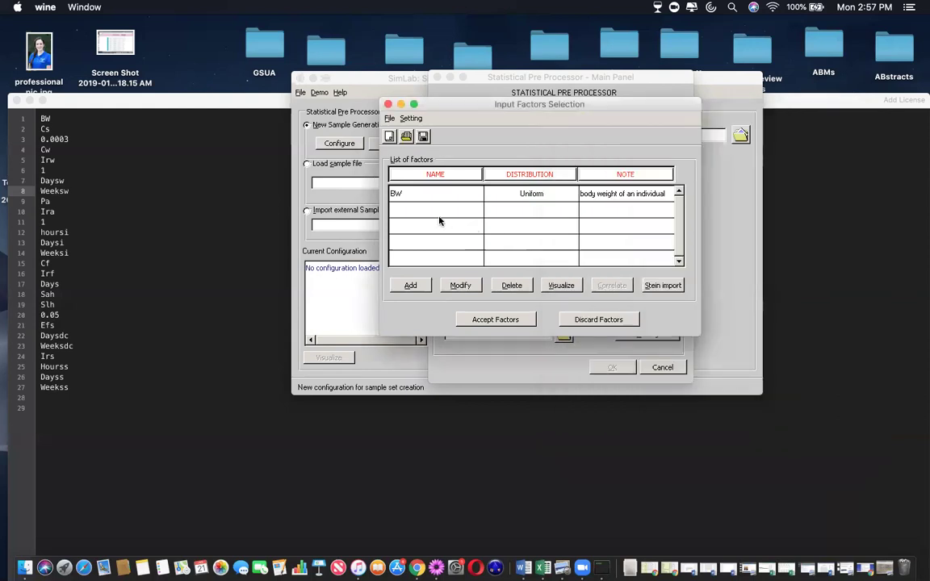
Create a second factor named Cs with the note 'Concentration of Hg in soil'.
double_click(414, 208)
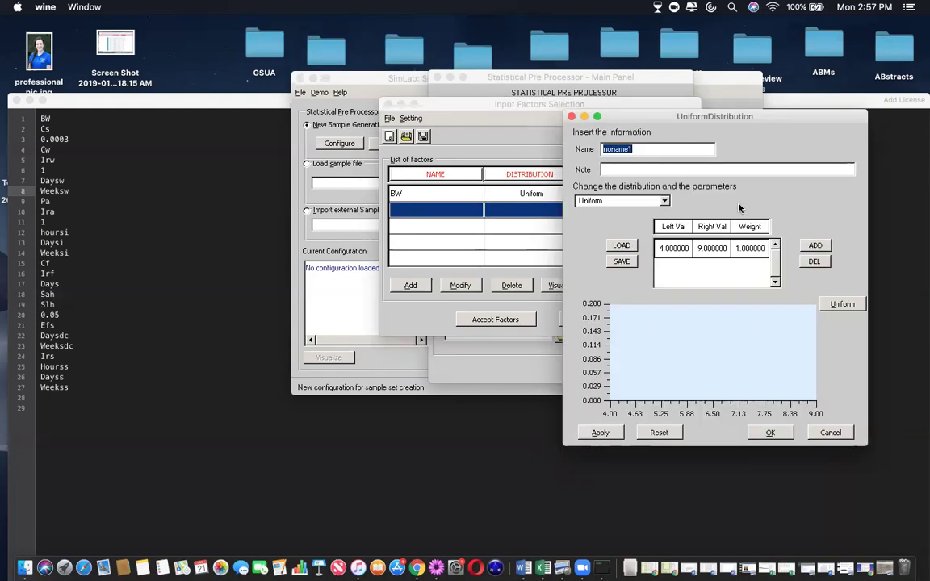
type("Cs")
left_click(683, 168)
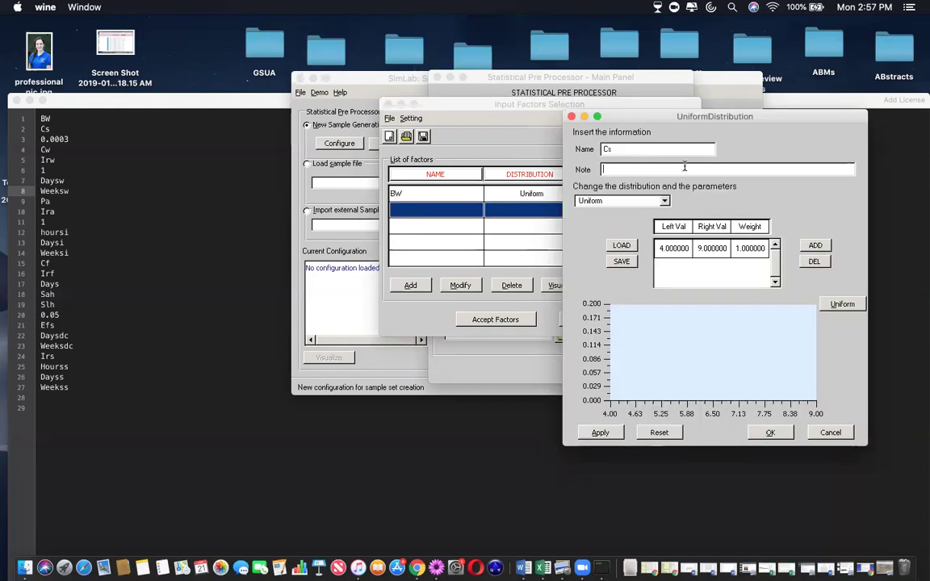
type("Concentration")
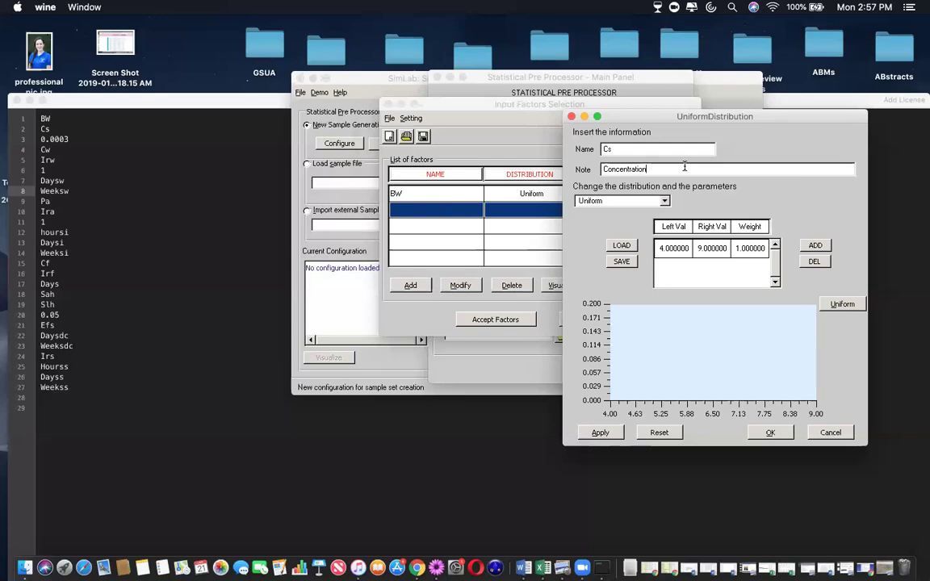
type(" of Hg in s")
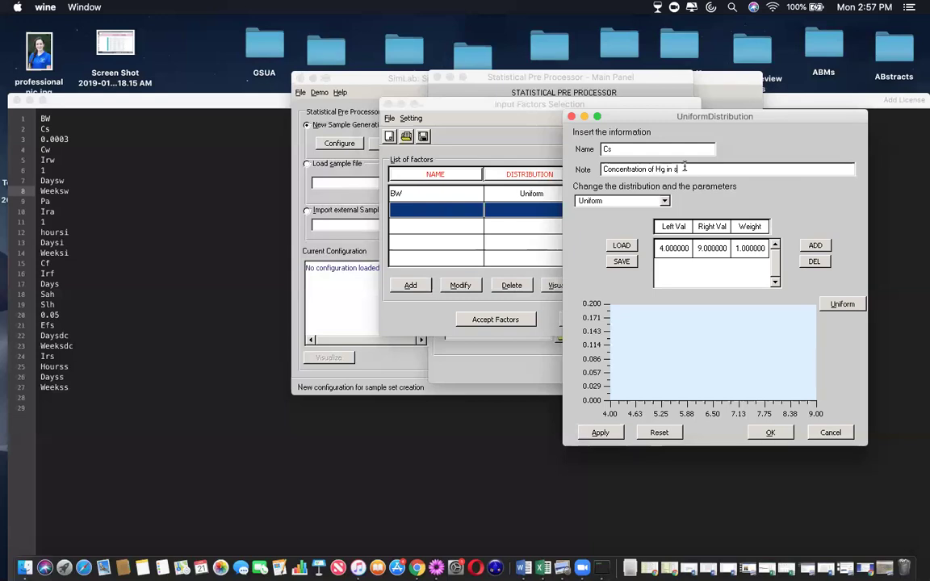
type("oil")
Give Cs a Uniform range from 0.01 to 0.05 and add it to the list.
double_click(675, 249)
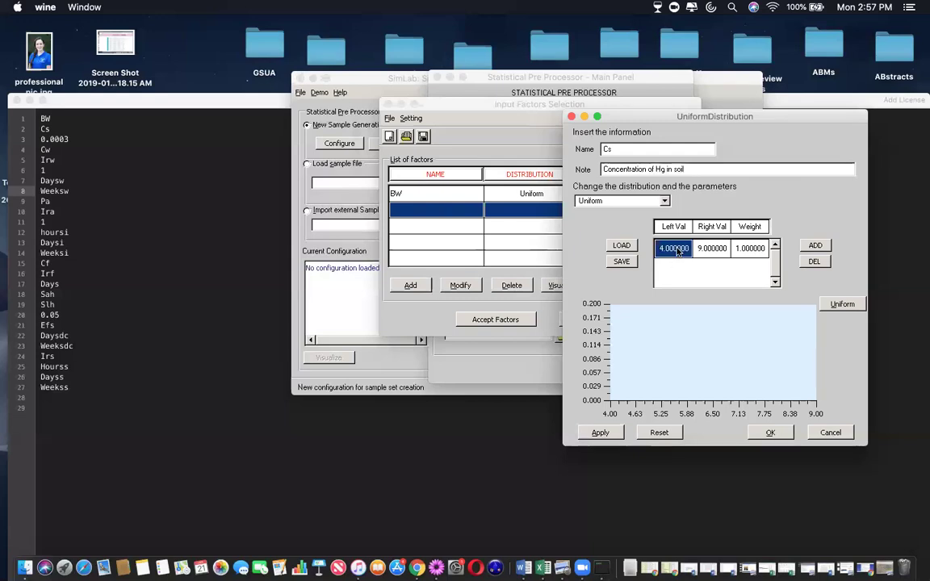
type("0.01")
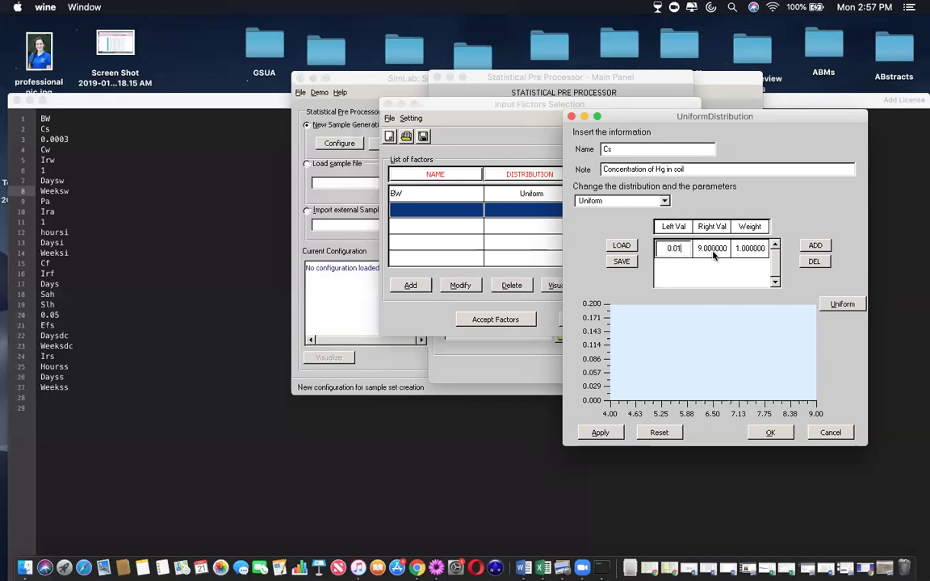
double_click(714, 252)
type("0.05")
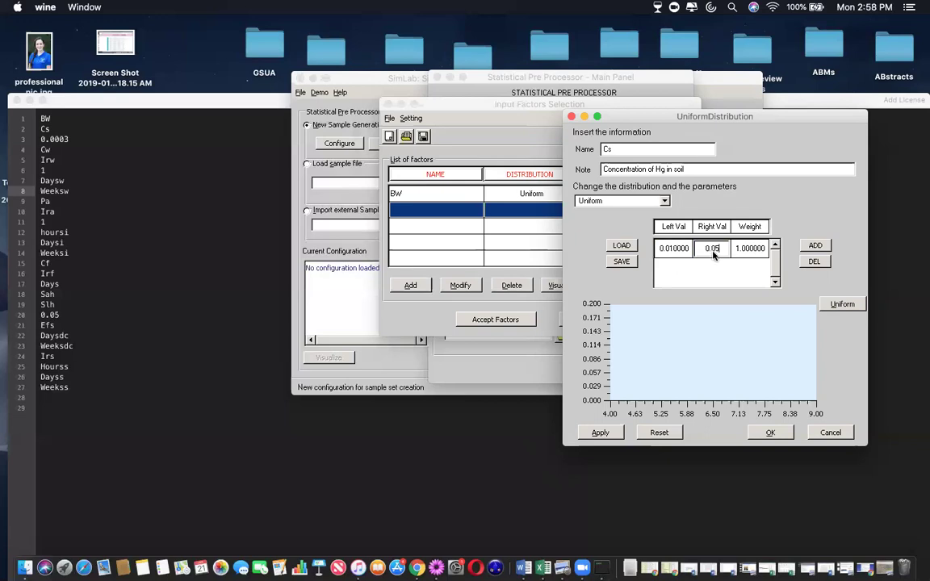
double_click(751, 249)
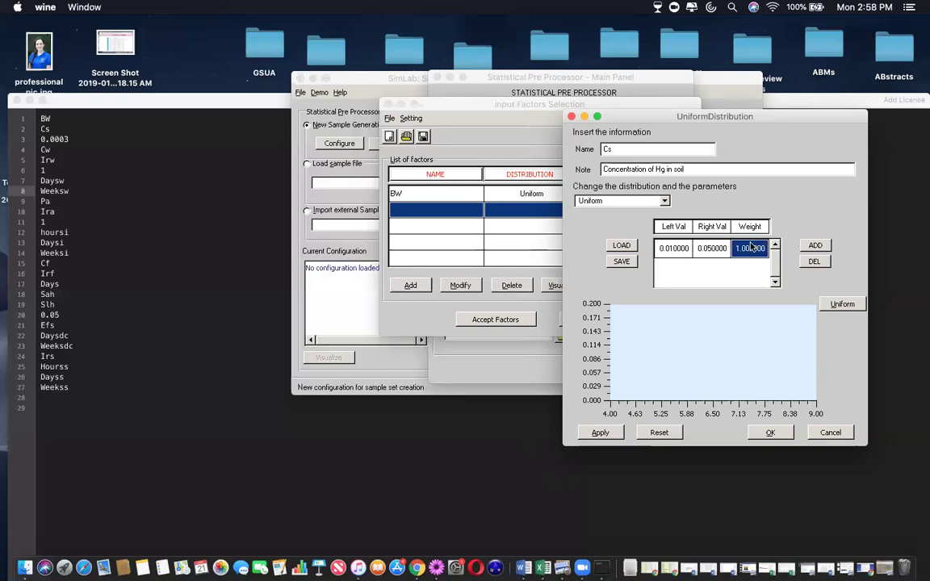
left_click(598, 433)
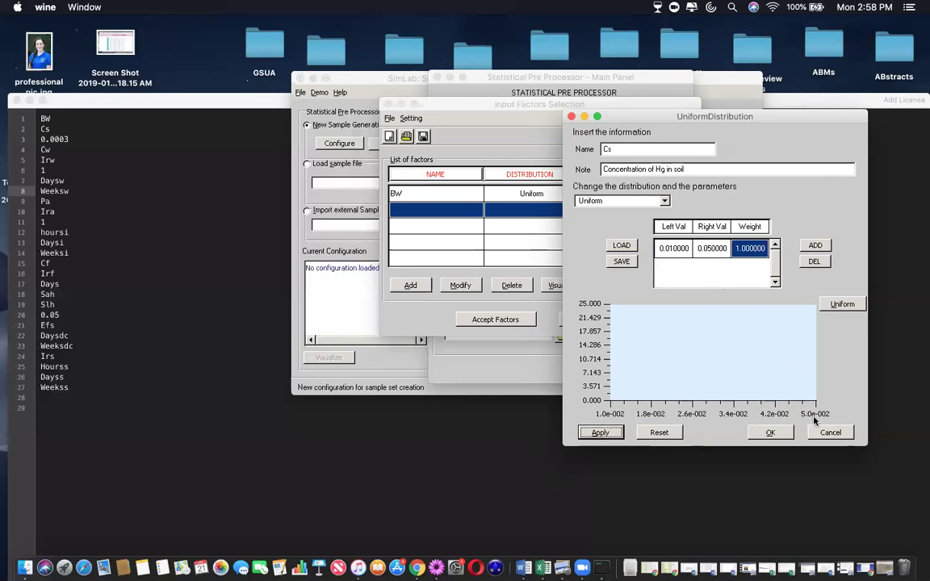
left_click(770, 433)
double_click(436, 226)
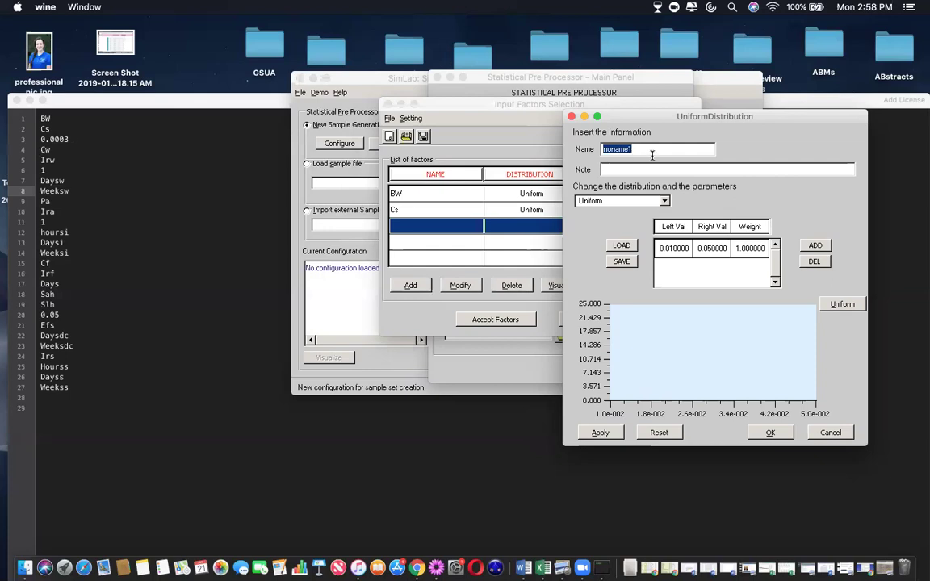
Add factor Cw, noted 'concentration of Hg in water', as Uniform from 1 to 12.
type("Cw")
left_click(621, 169)
type("concentration of H")
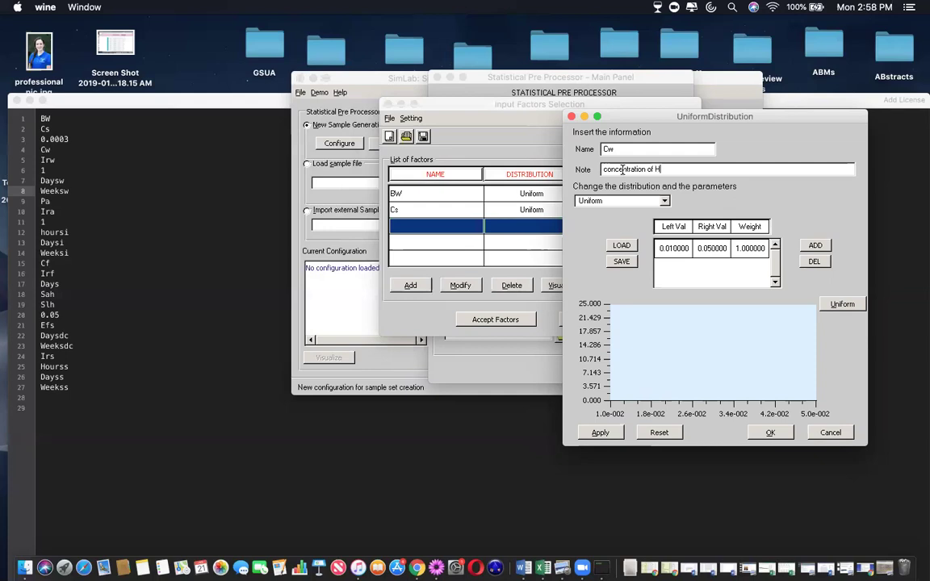
type("g in water")
double_click(676, 249)
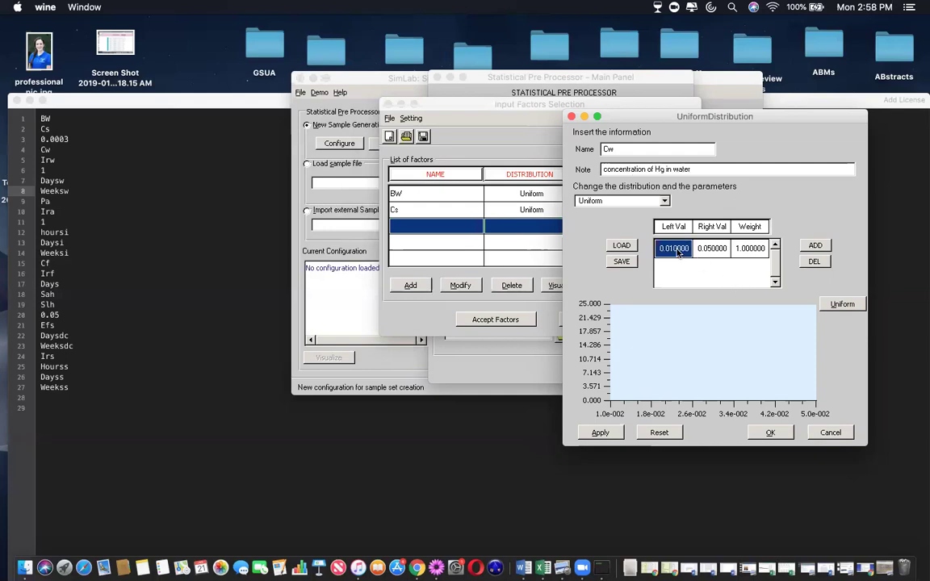
type("1")
key("Tab")
type("12")
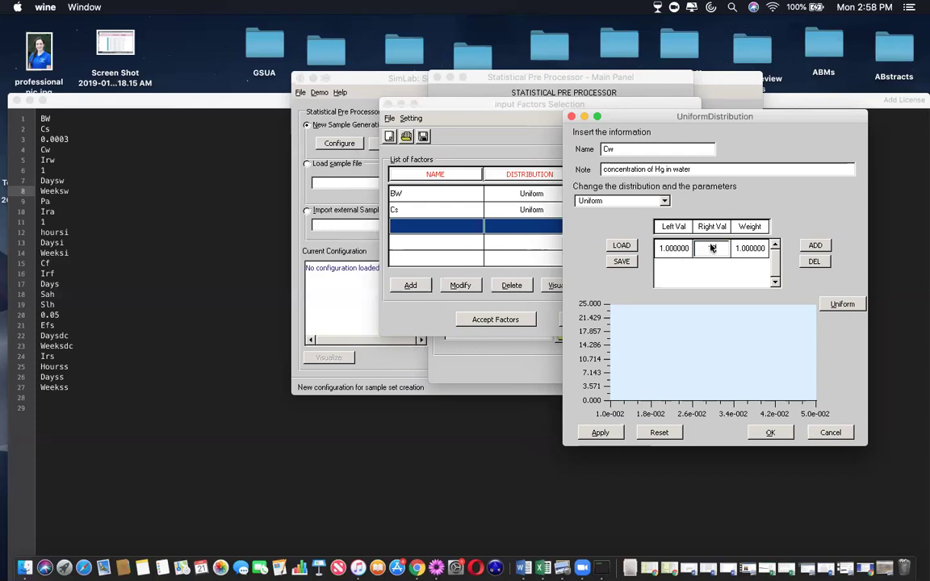
key("Tab")
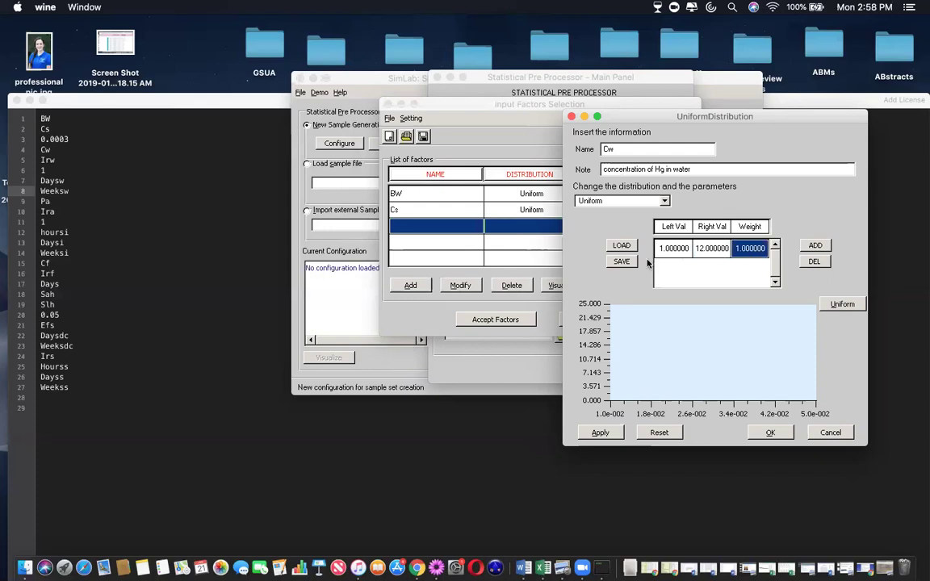
left_click(599, 433)
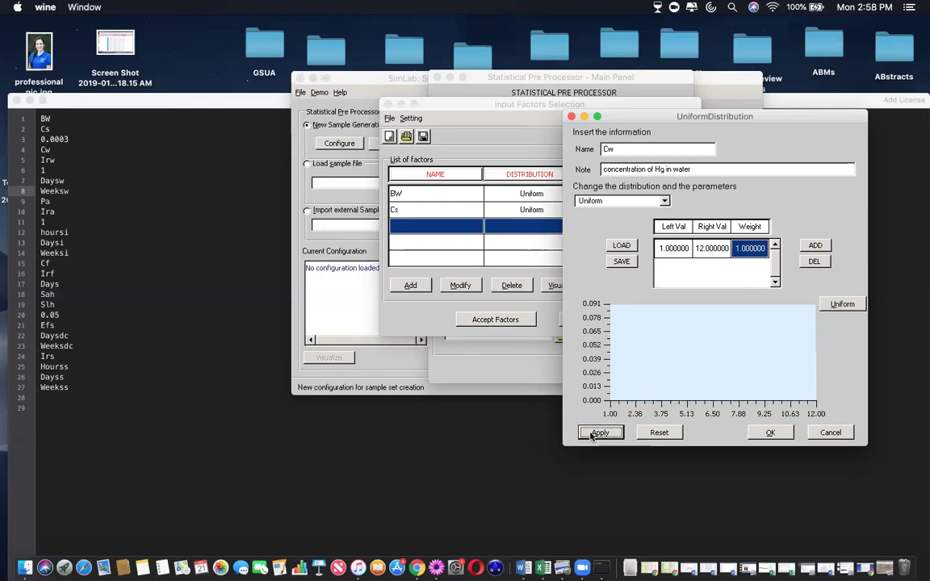
left_click(773, 433)
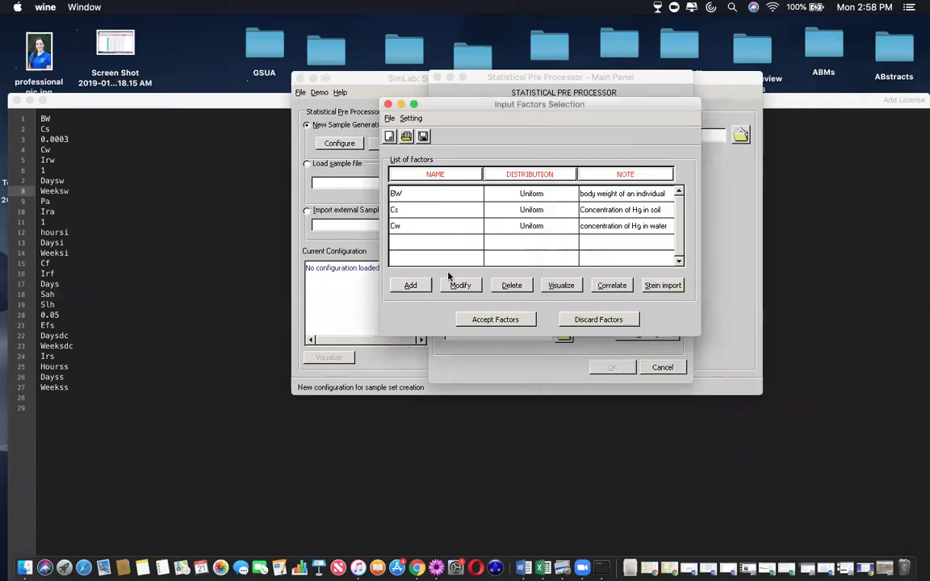
Create a fourth factor named IRW with the note 'Ingestion rate of water'.
double_click(418, 248)
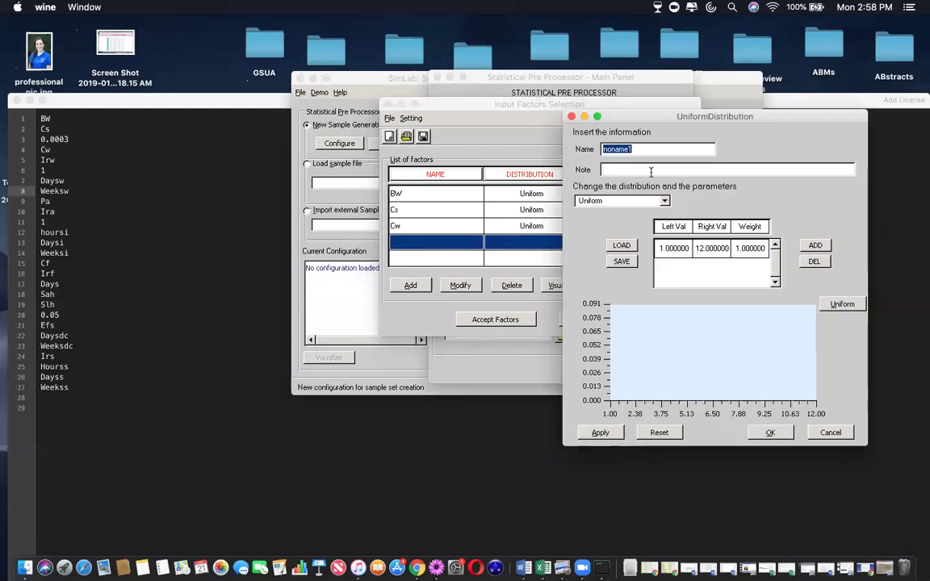
type("IRW")
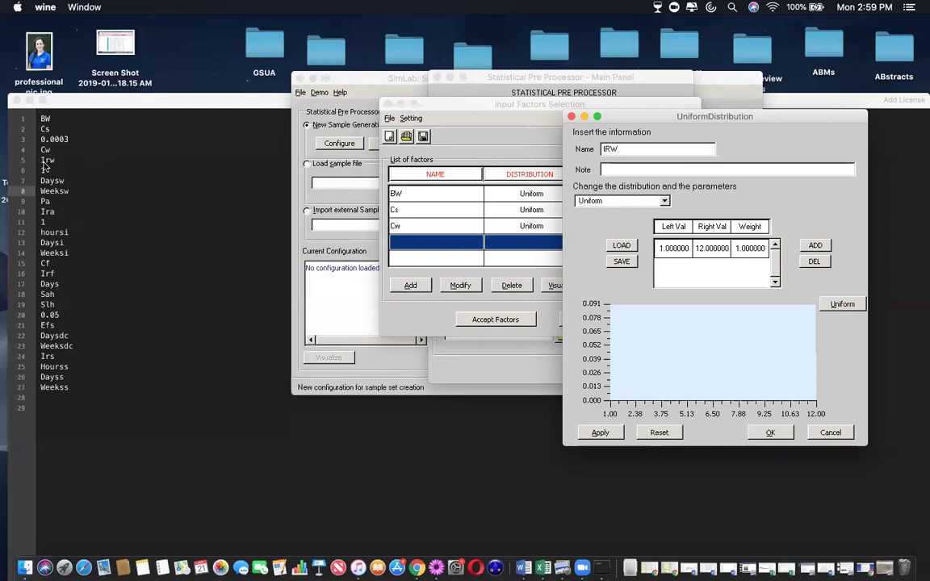
left_click(647, 169)
type("Ingestion rate of water")
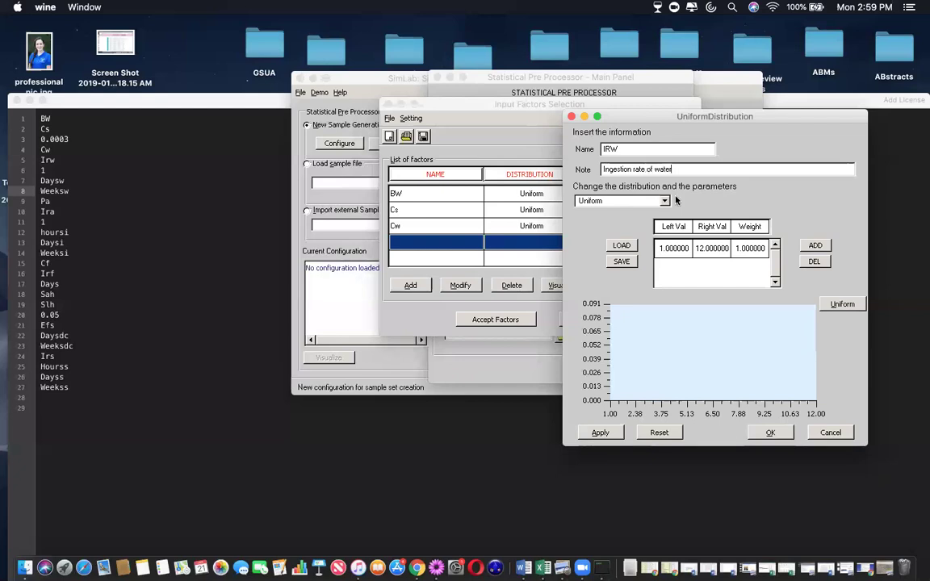
Give IRW a Uniform range from 0.5 to 1 and add it to the list.
left_click(675, 250)
type("0.5")
left_click(726, 251)
type("1")
key("Tab")
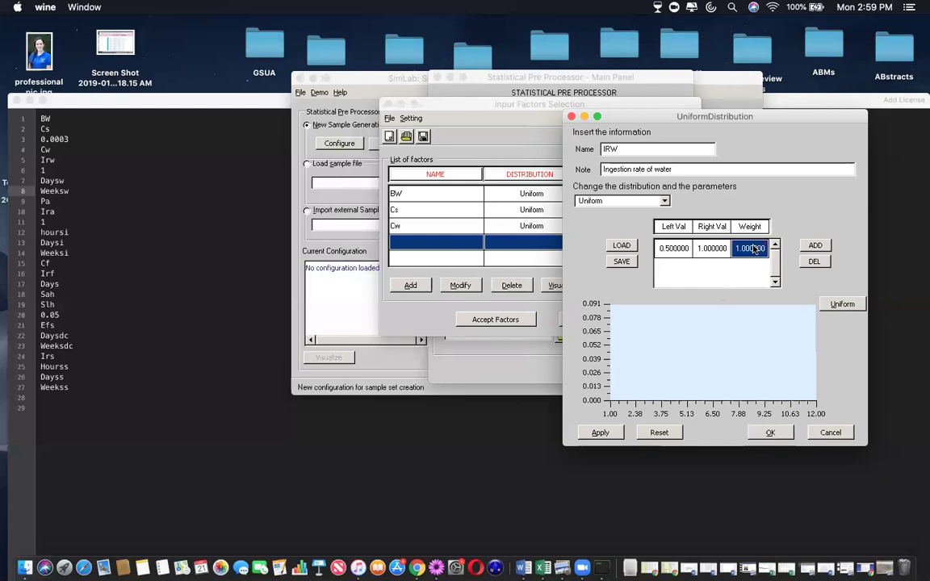
left_click(597, 432)
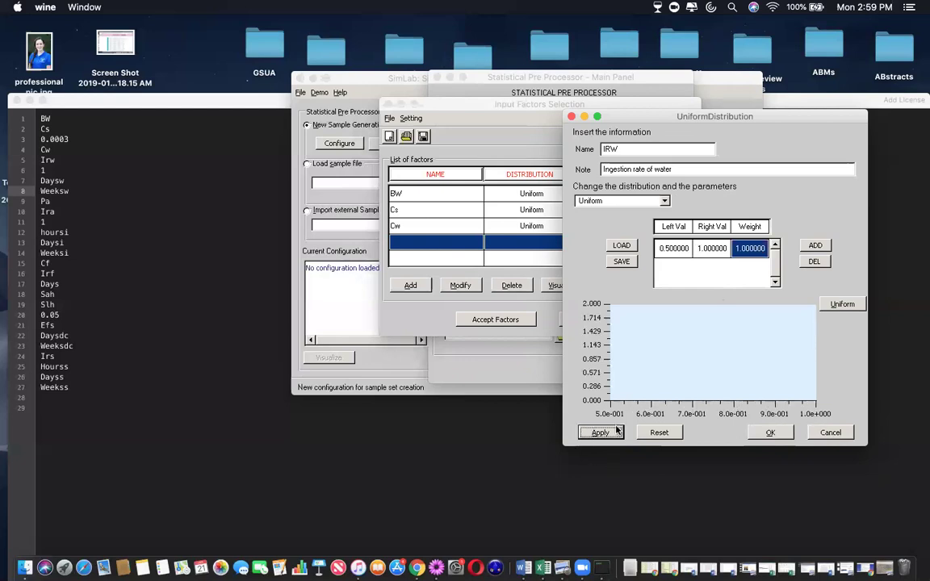
left_click(770, 434)
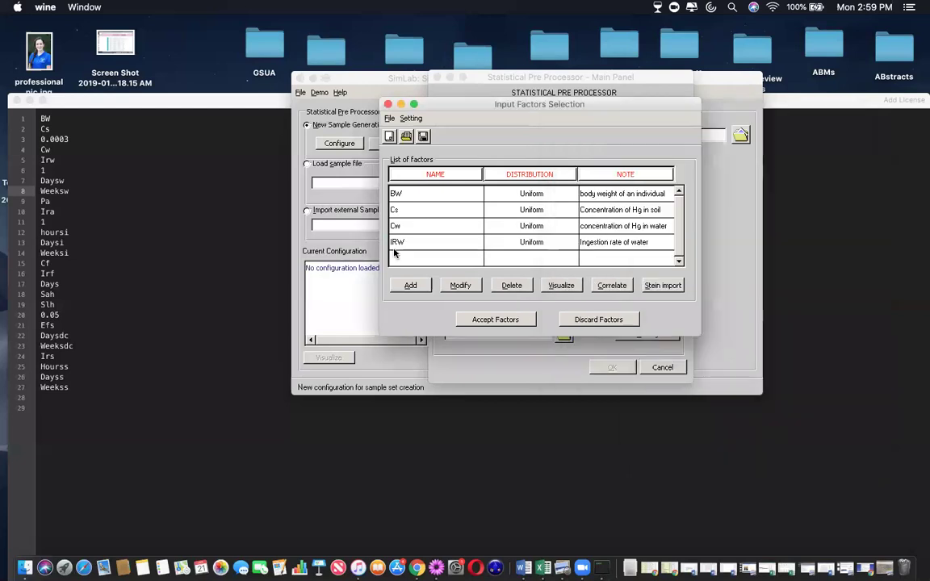
Add factor Daysw, noted 'Days with water exposure', as Uniform from 1 to 7.
left_click(411, 286)
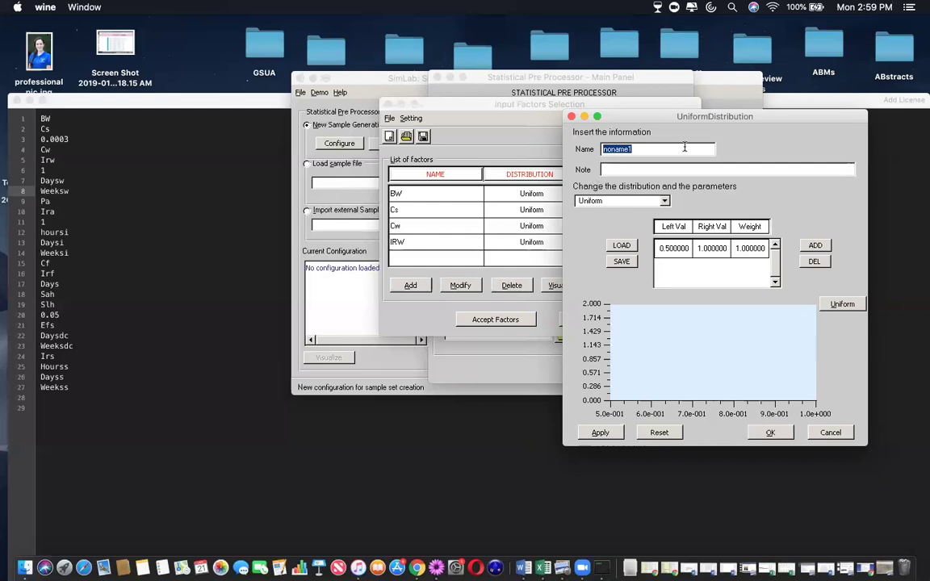
type("Daysw")
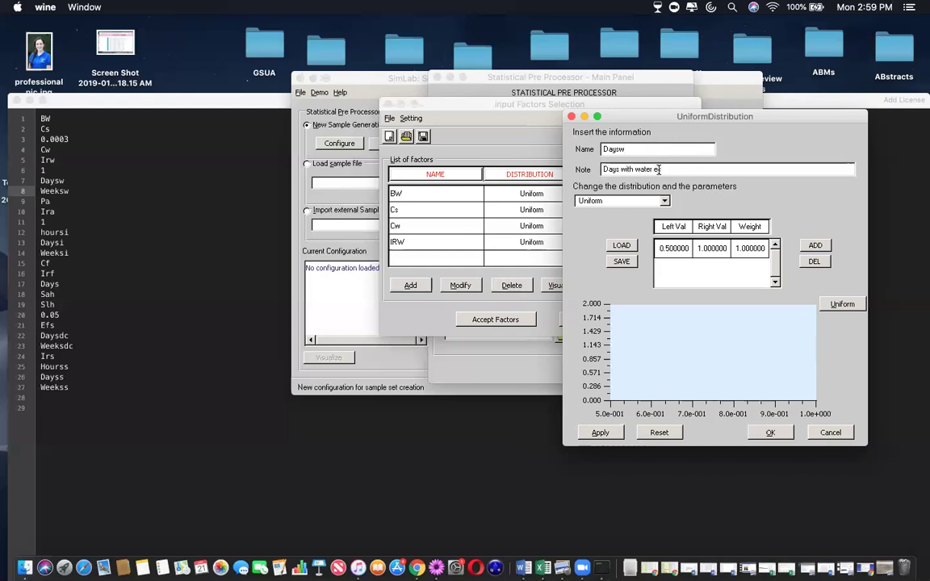
type("ure")
double_click(670, 248)
type("1")
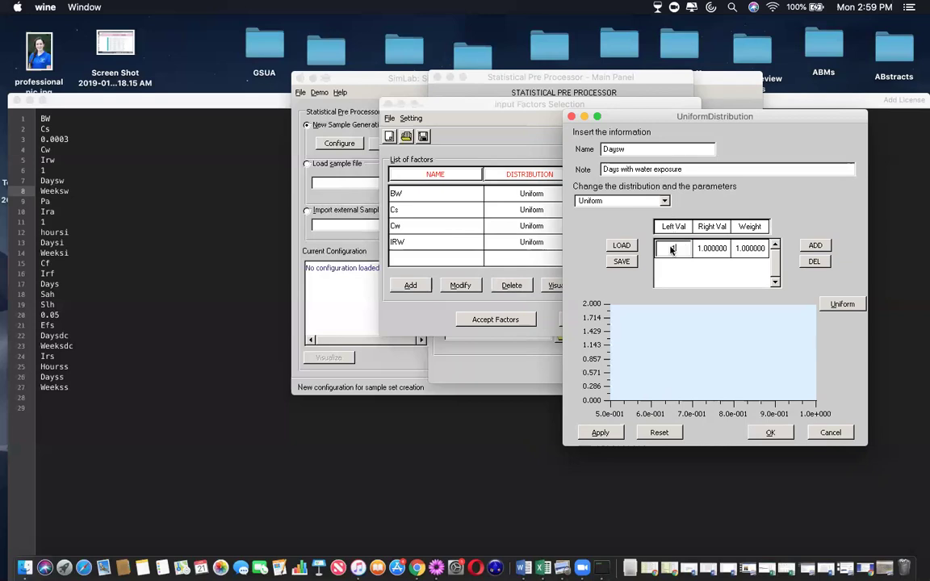
double_click(704, 250)
type("7")
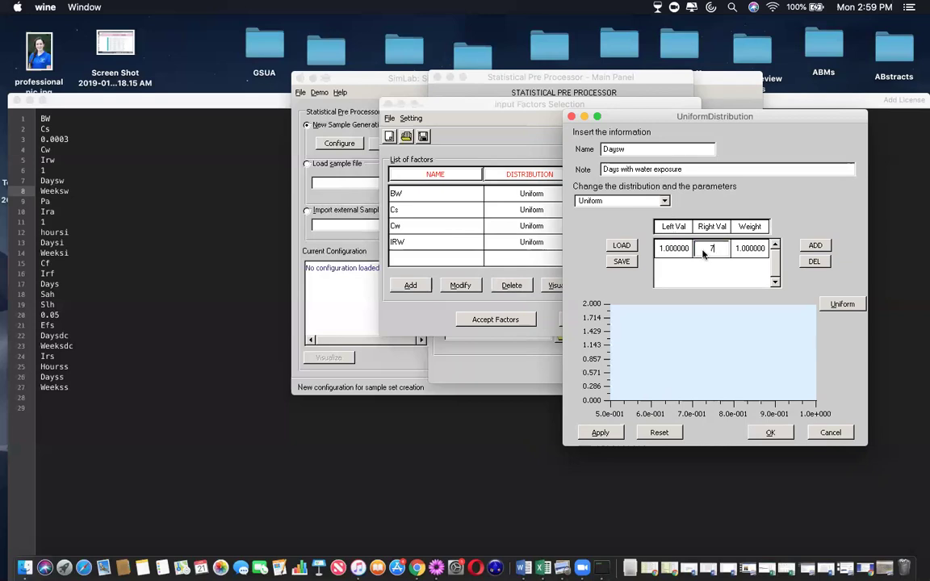
double_click(747, 250)
left_click(597, 432)
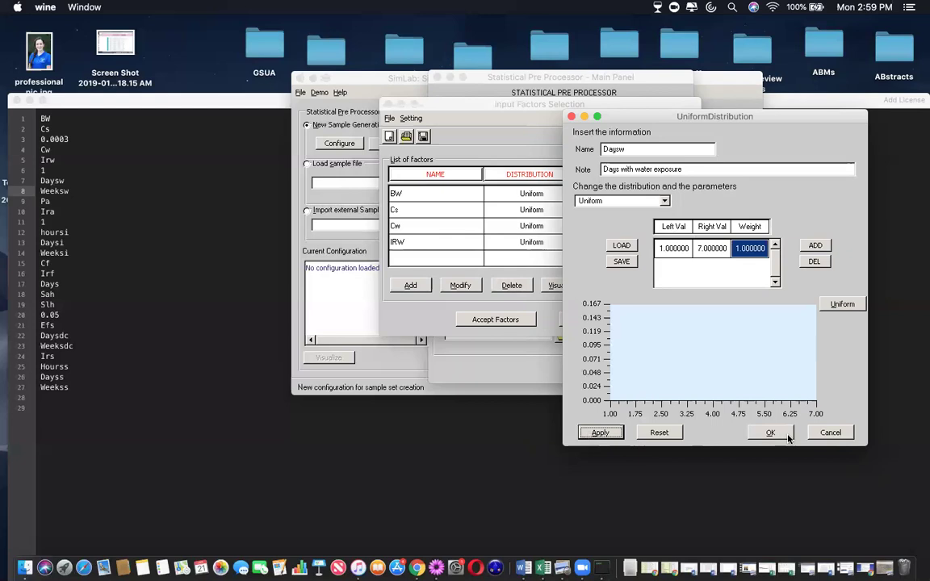
left_click(773, 433)
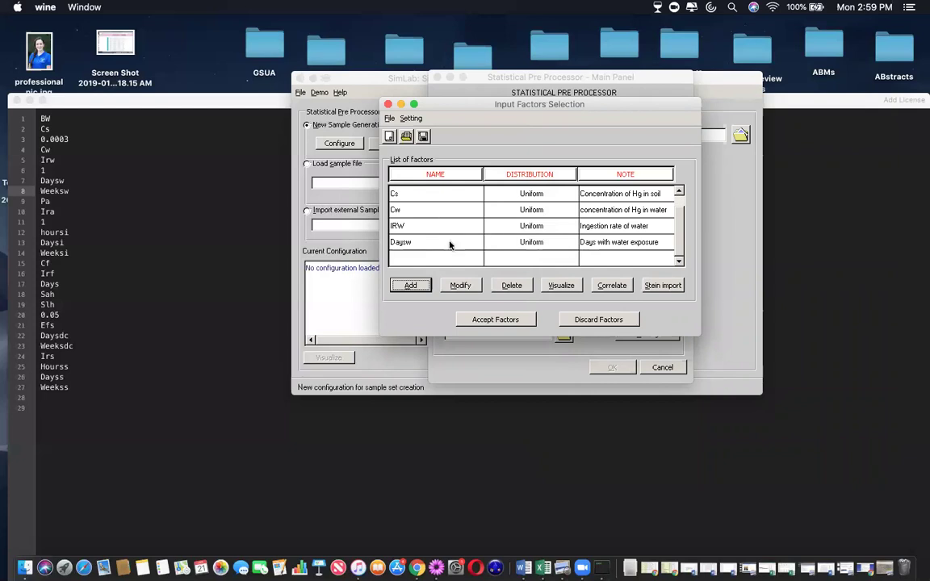
left_click(548, 243)
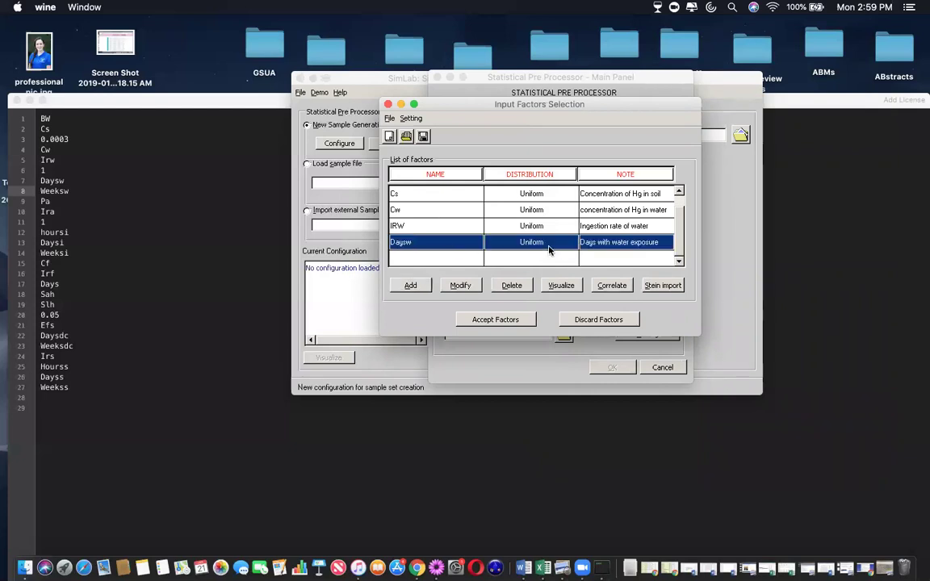
left_click(539, 226)
left_click(539, 209)
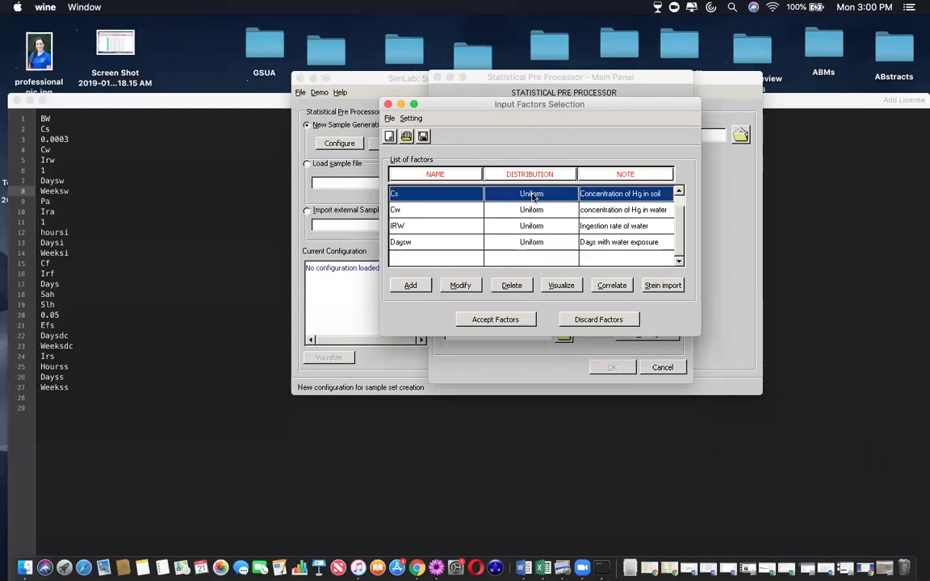
key("Down")
key("Down")
key("Down")
key("Down")
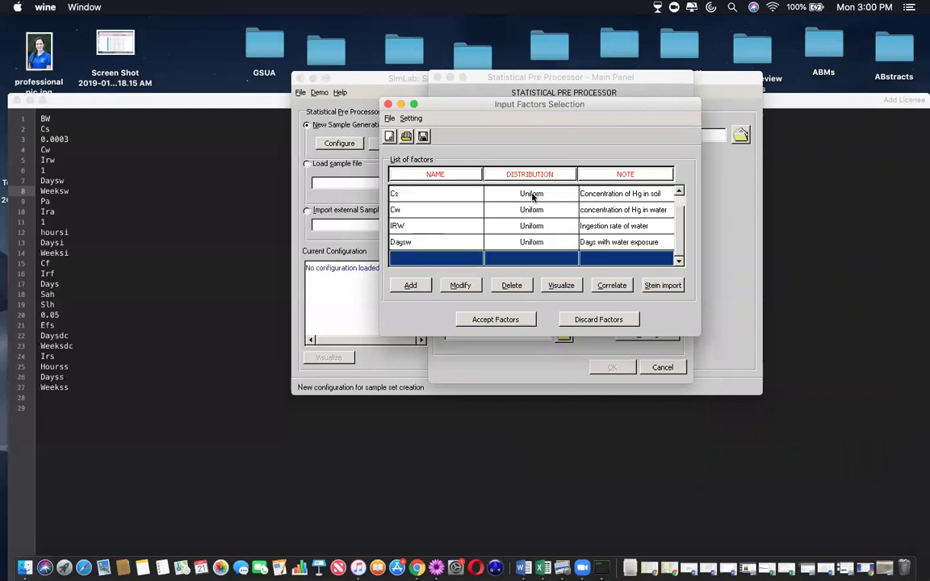
key("Up")
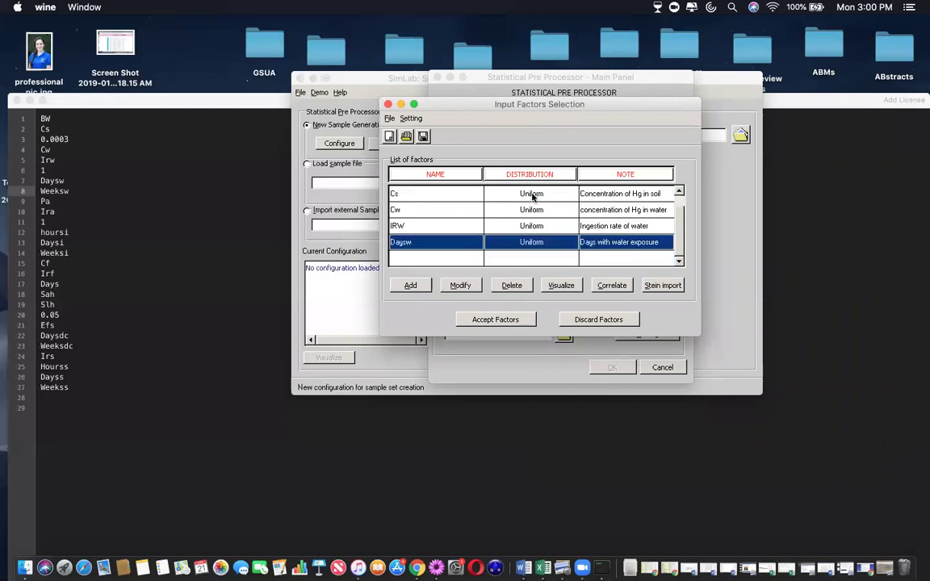
scroll(517, 199, "up", 1)
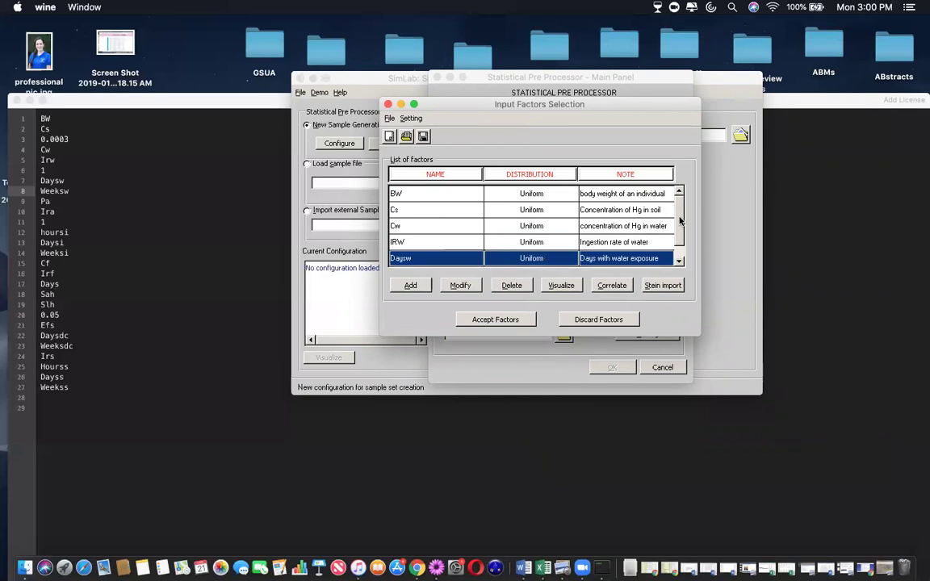
double_click(510, 199)
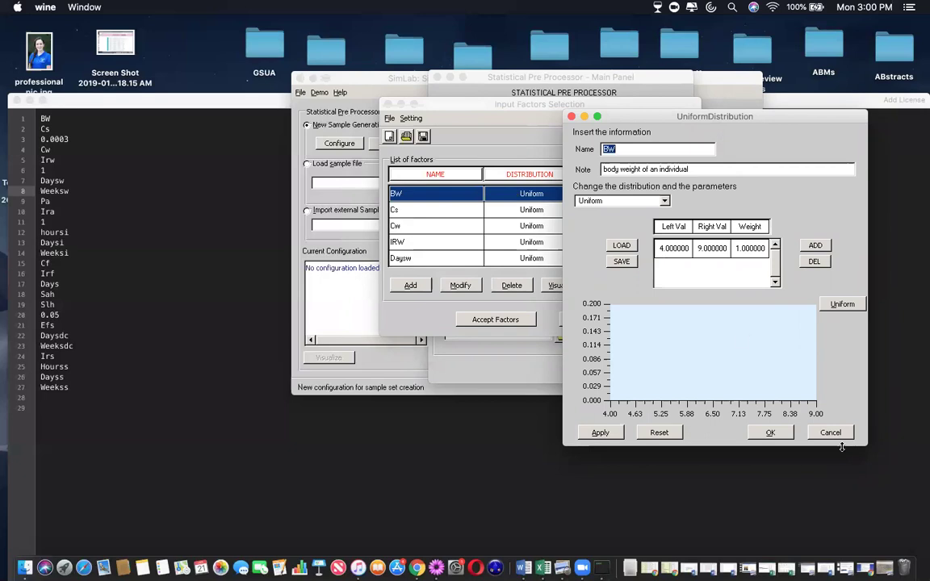
left_click(770, 433)
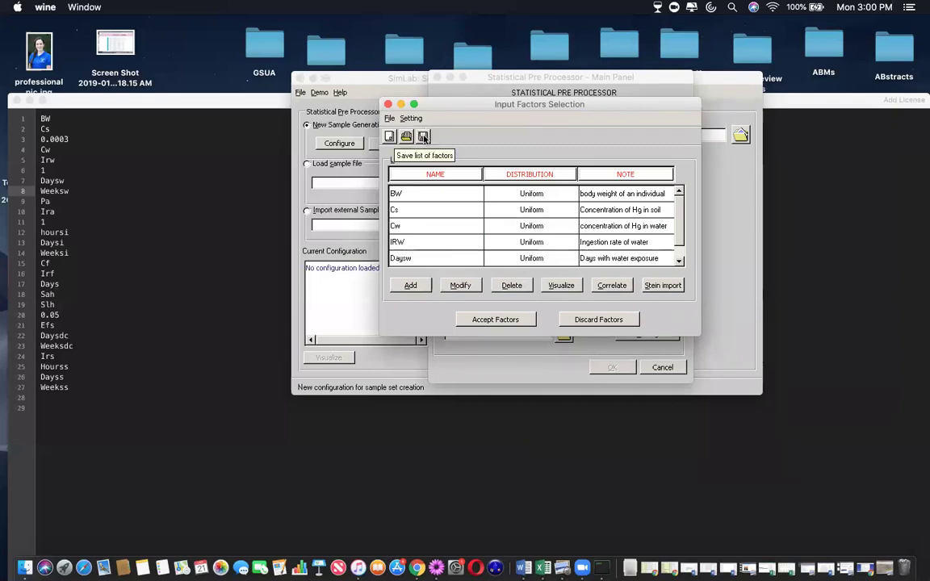
Save the factor list to the GSUA folder under the file name GSUAclass.fac.
left_click(423, 137)
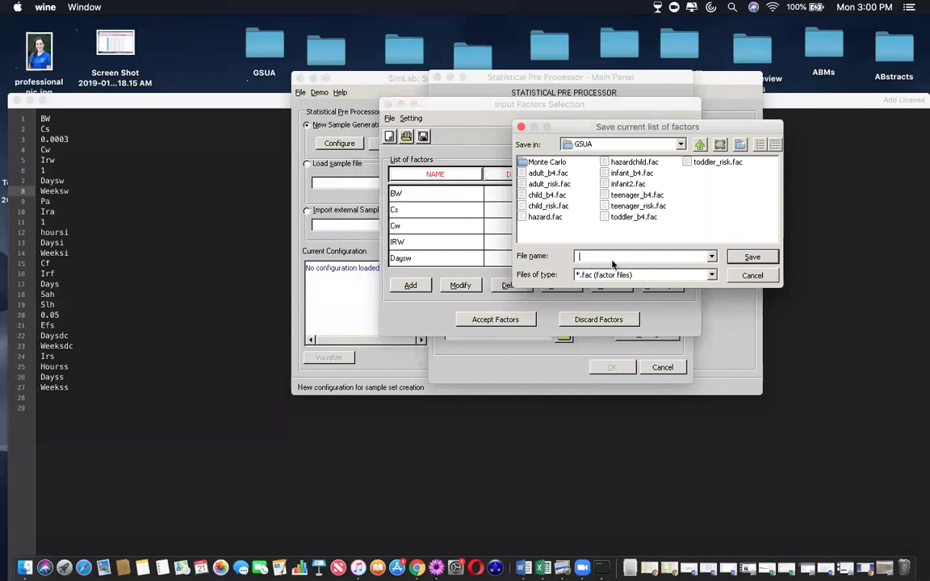
type("GSUAclass.fac")
left_click_drag(629, 257, 537, 250)
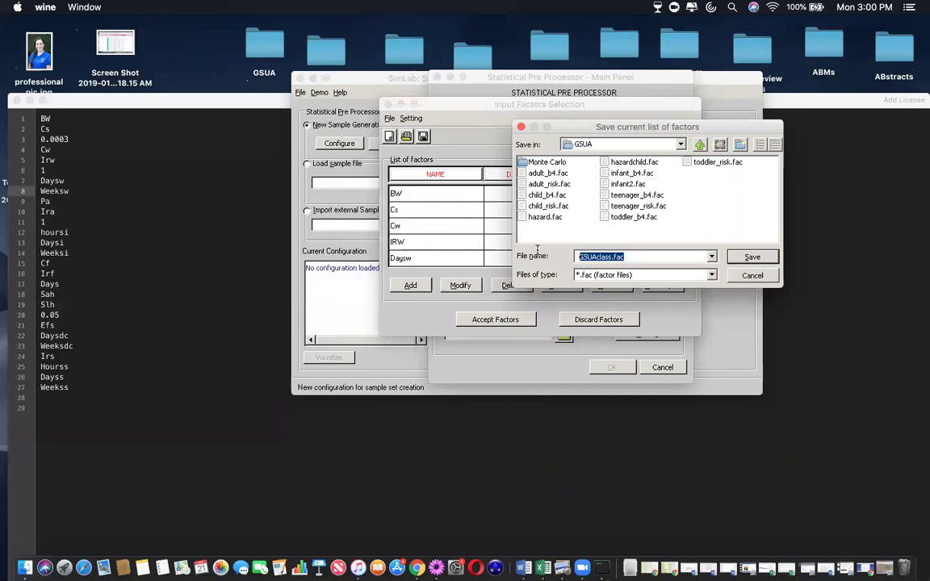
left_click(641, 257)
left_click(753, 258)
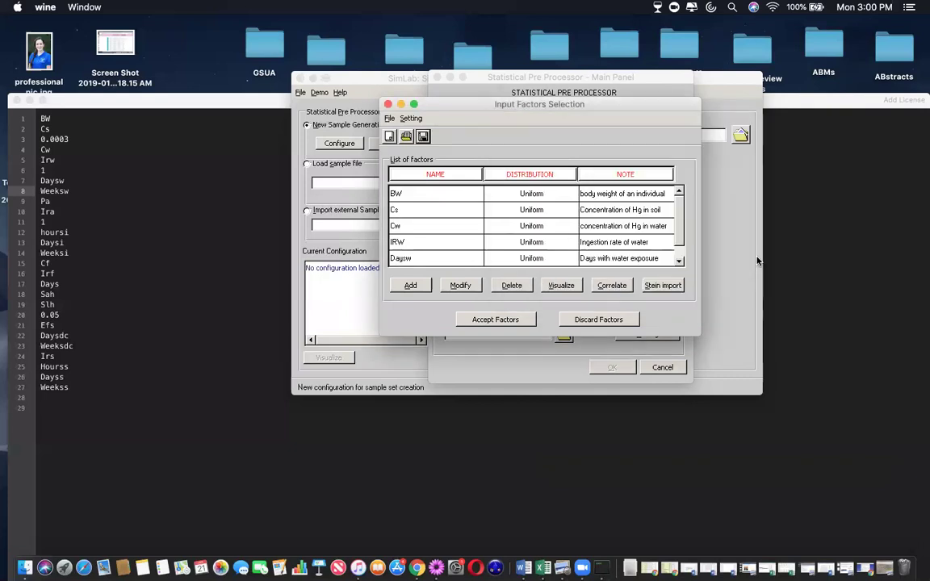
Accept the factors, load GSUAclass.fac, and open it for modification.
left_click(484, 323)
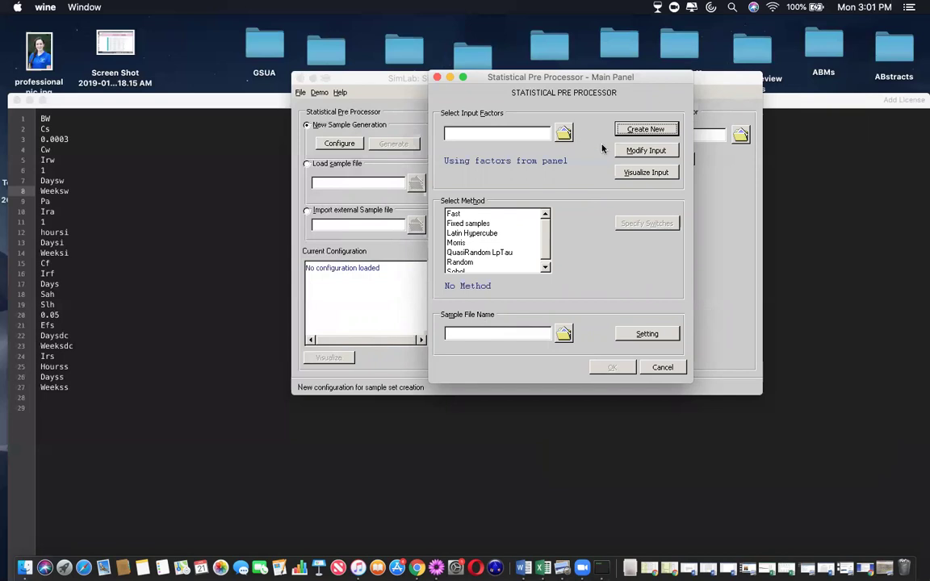
left_click(563, 133)
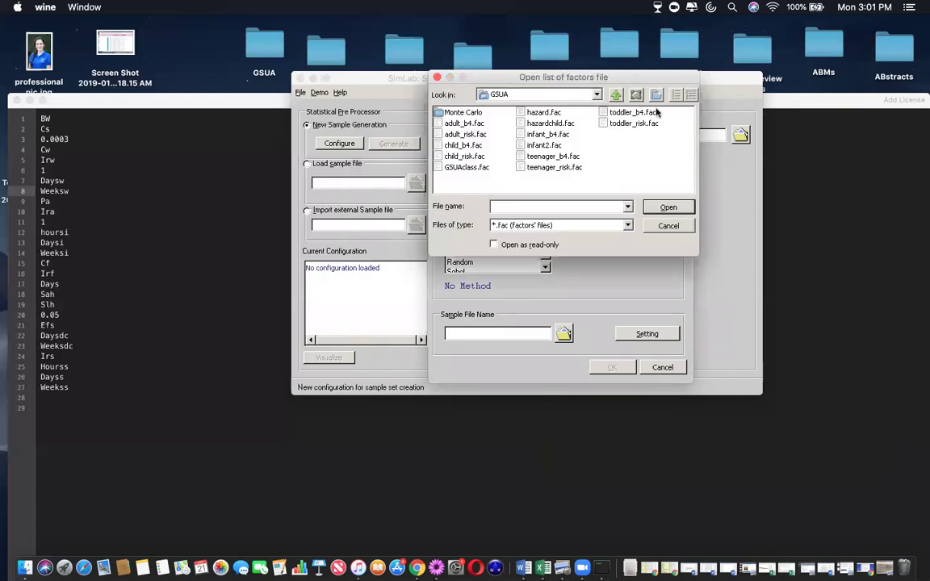
left_click(461, 167)
left_click(667, 207)
left_click(655, 150)
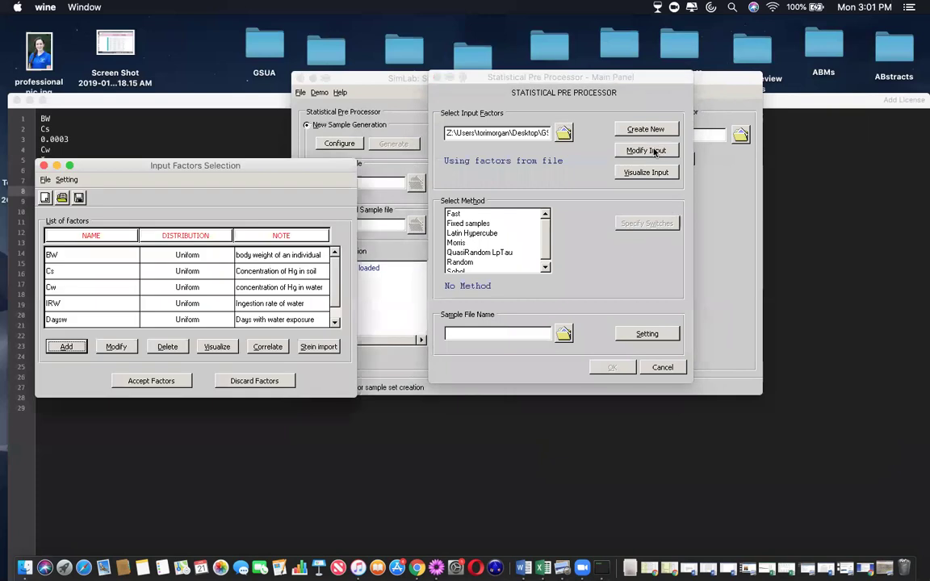
Change the Cs Uniform range to 0.001–0.005 and close the factor list.
double_click(184, 270)
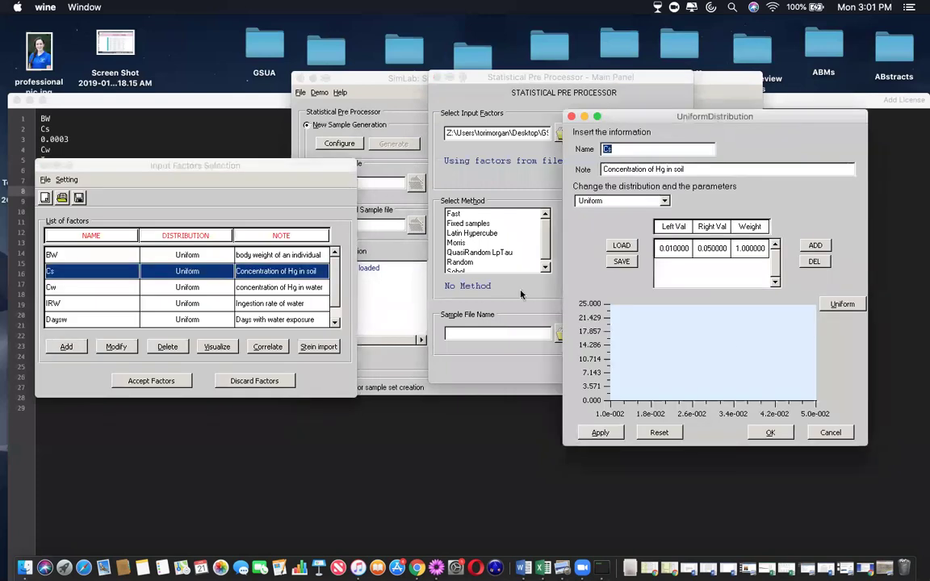
left_click(678, 250)
left_click(680, 251)
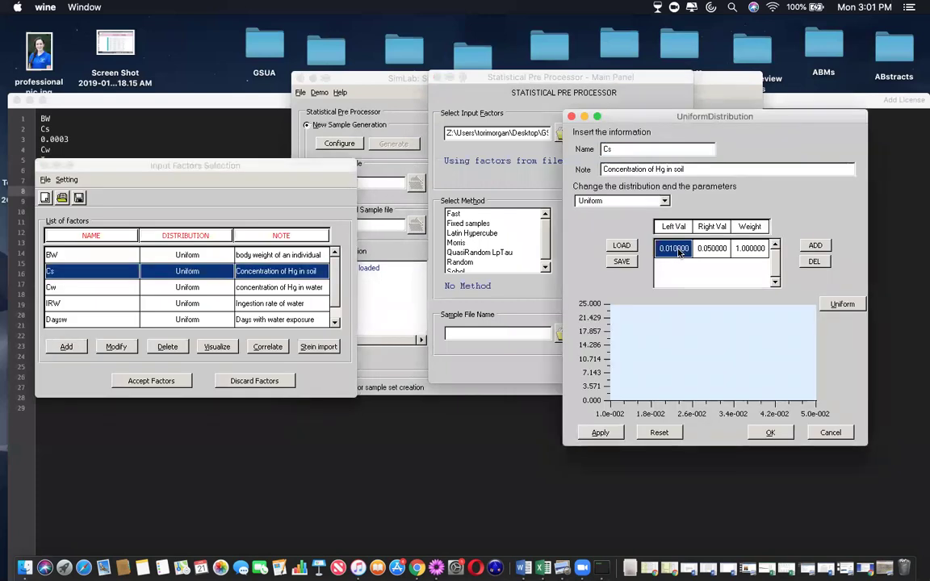
type("0.001")
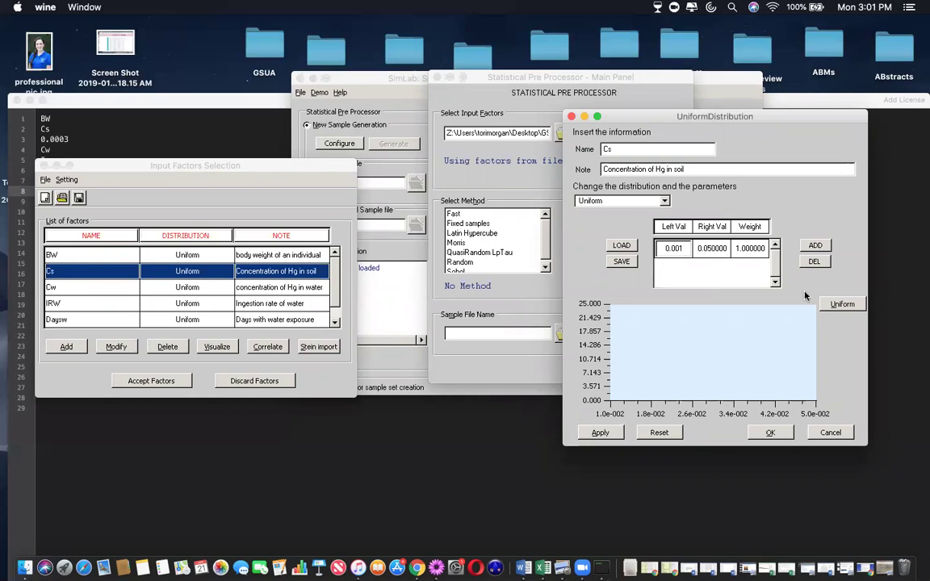
left_click(725, 250)
type("0.0")
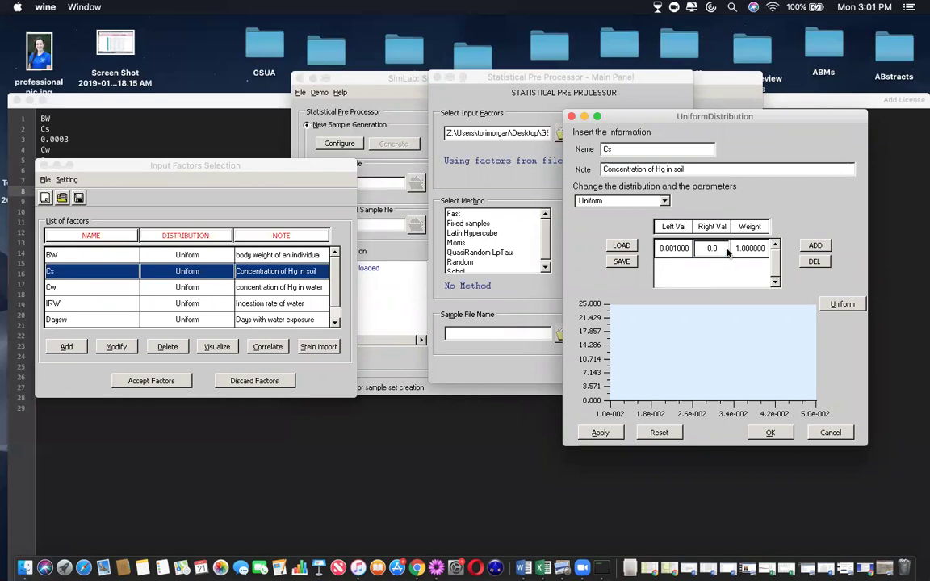
type("05")
key("Tab")
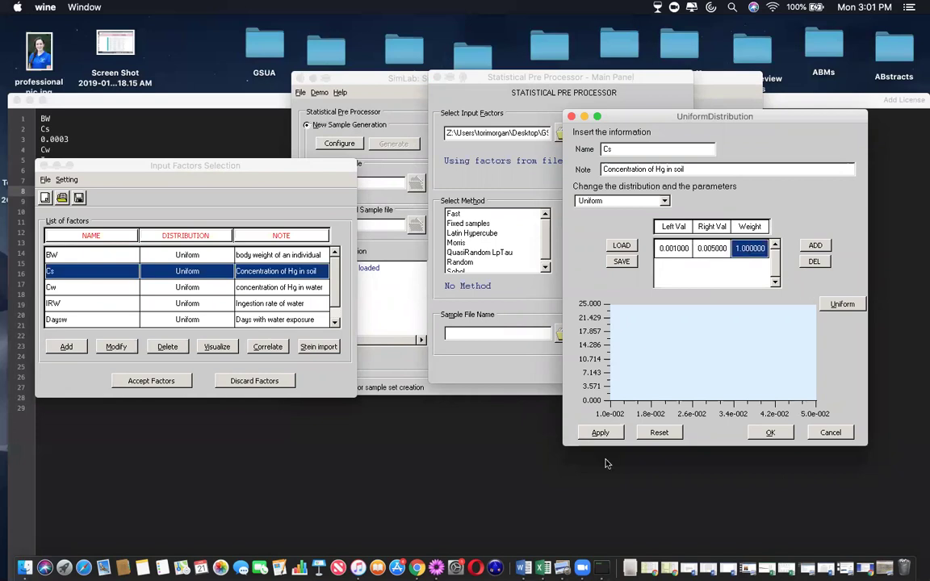
left_click(600, 433)
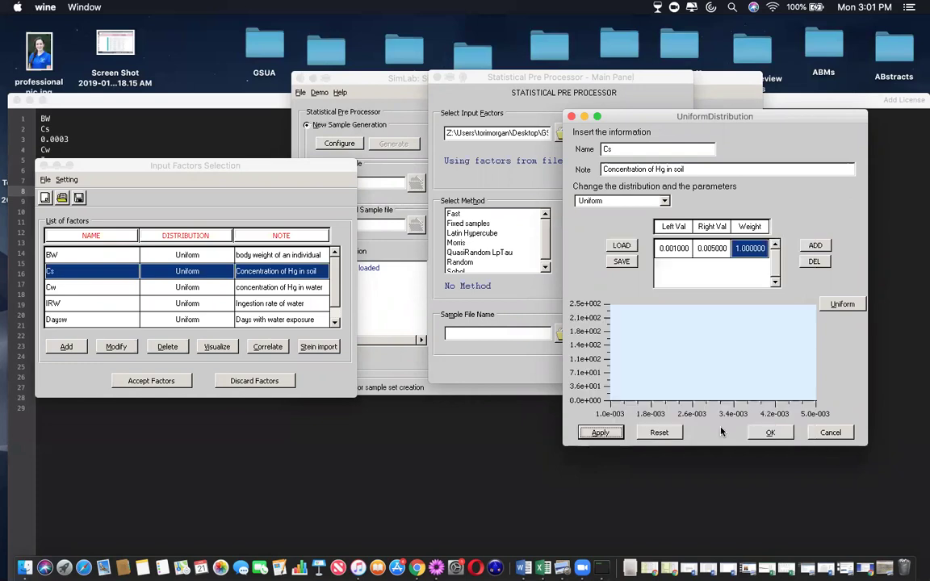
left_click(771, 433)
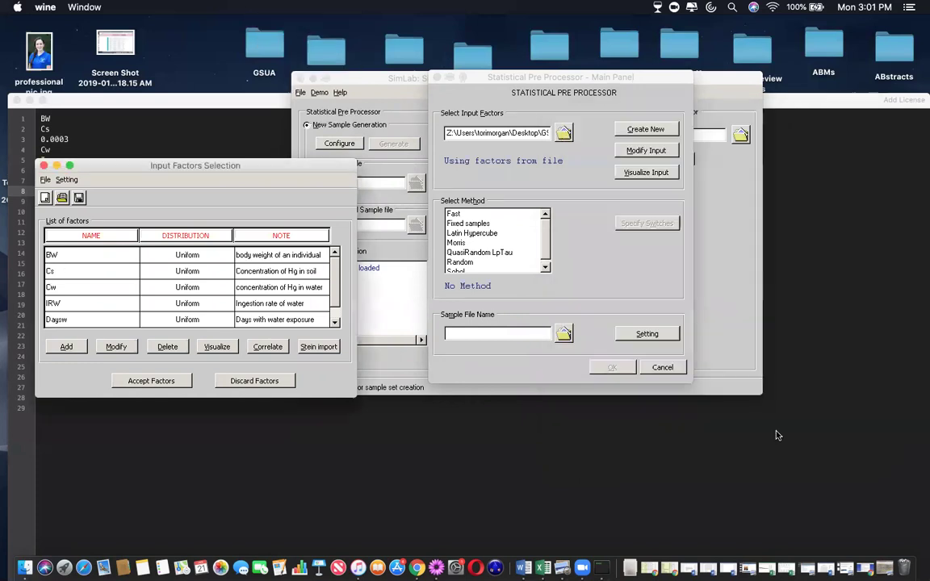
left_click(43, 165)
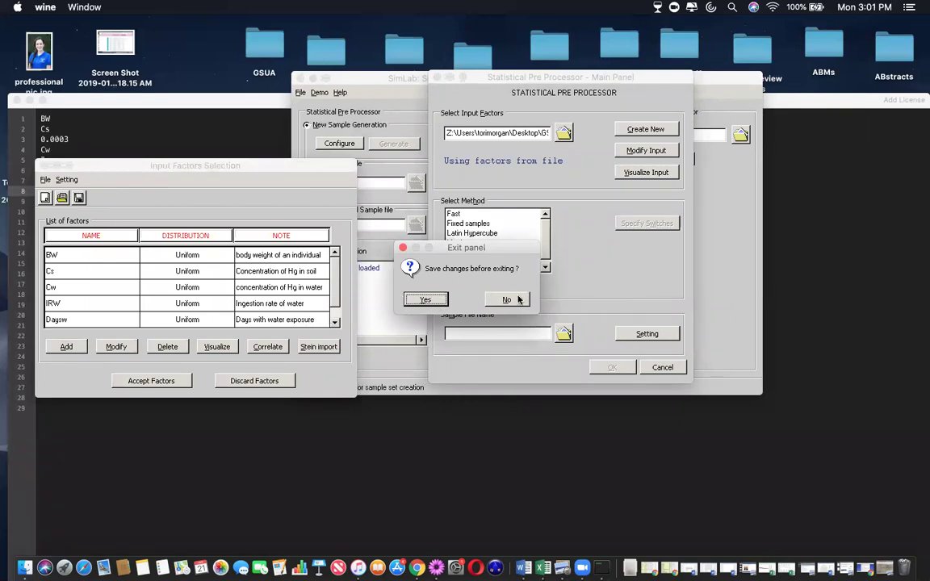
Close the factor list window, accepting the save prompt but cancelling the file save dialog.
left_click(425, 299)
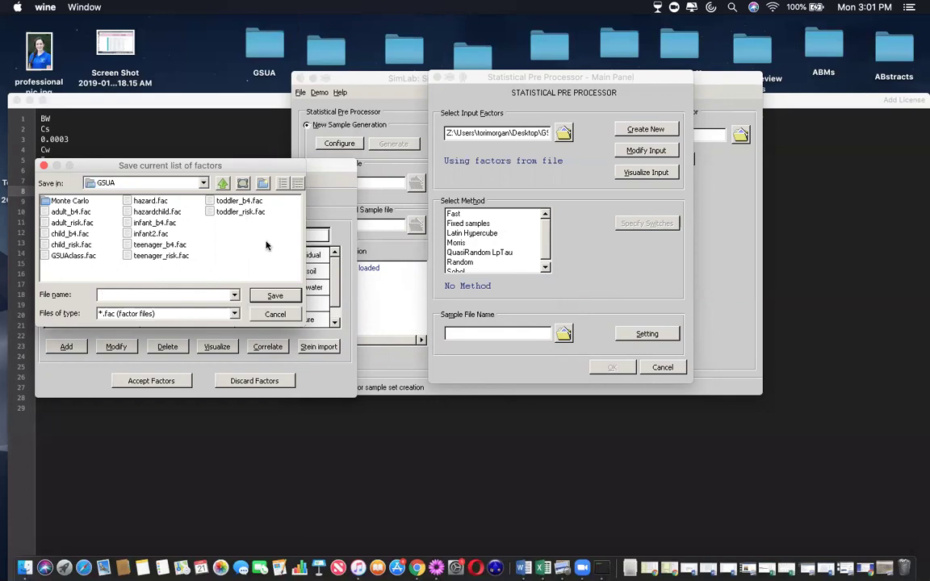
left_click(273, 314)
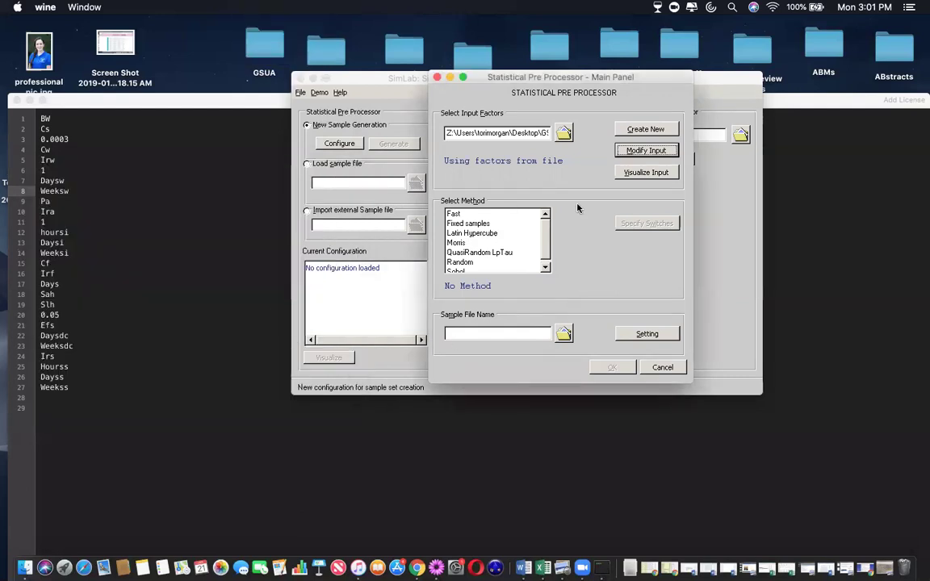